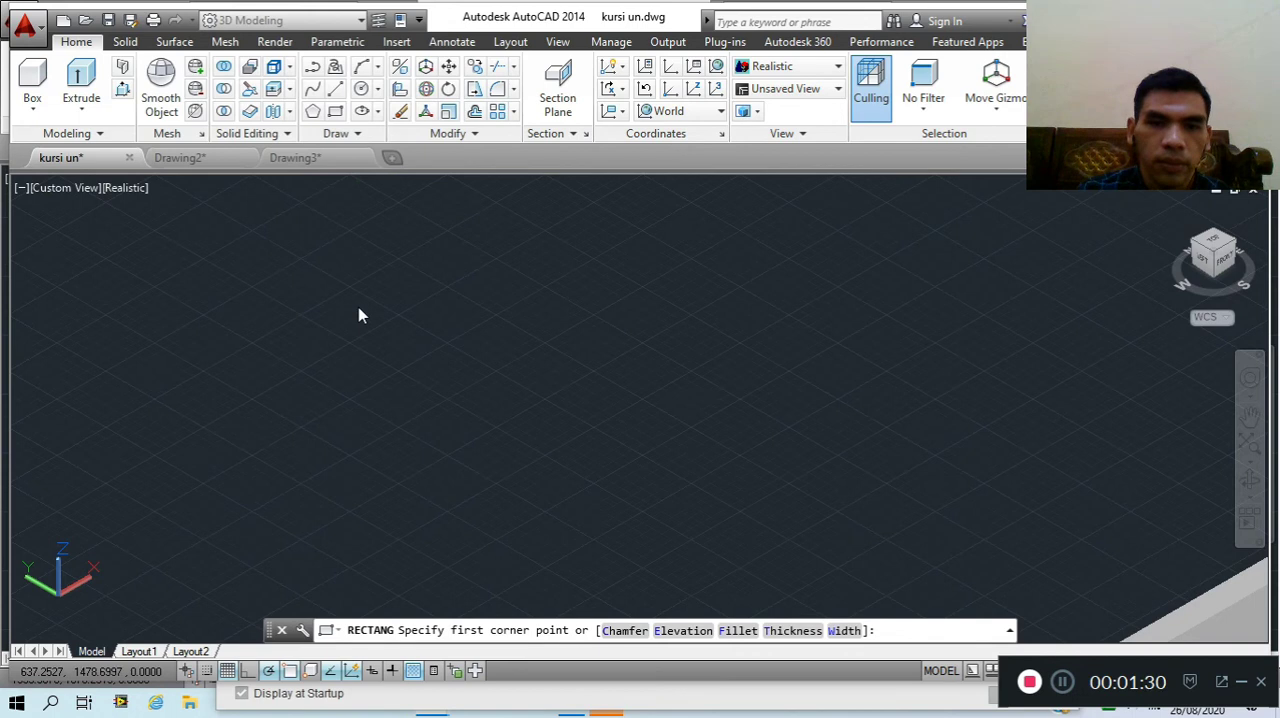
Draw a small rectangle in the empty area away from the chair and extrude it into a post about 129 units tall
click(360, 314)
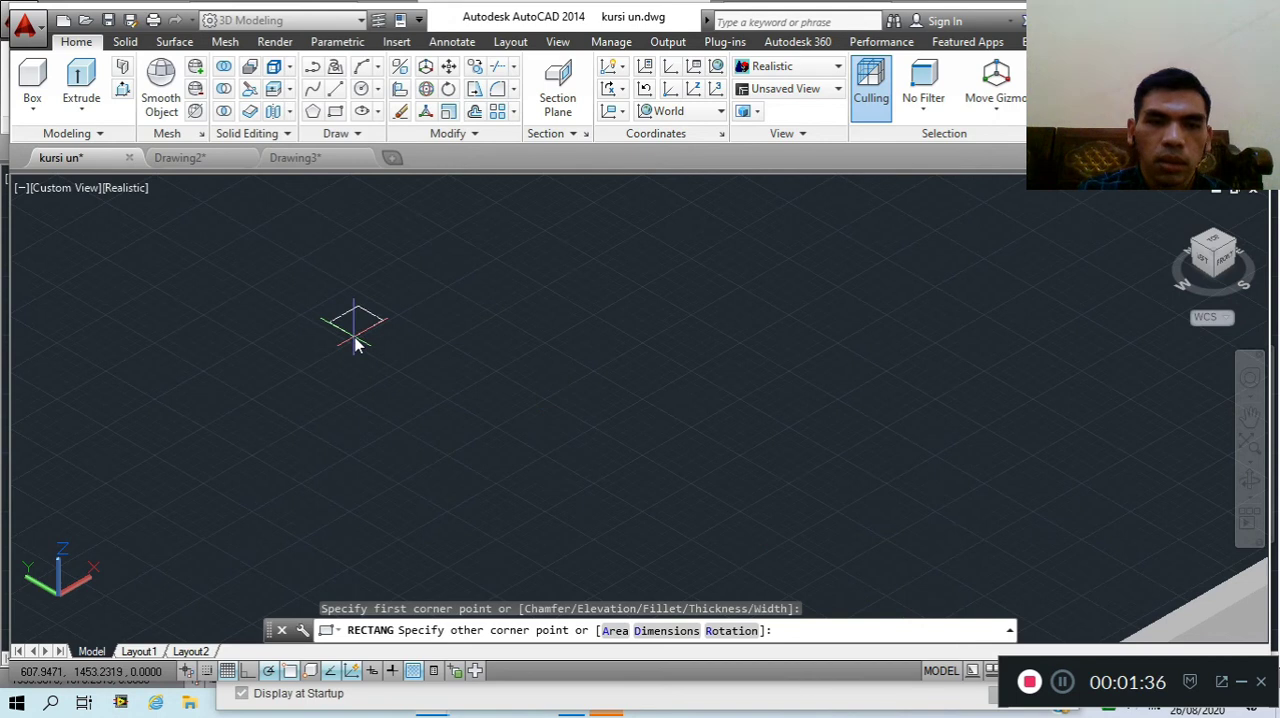
click(356, 341)
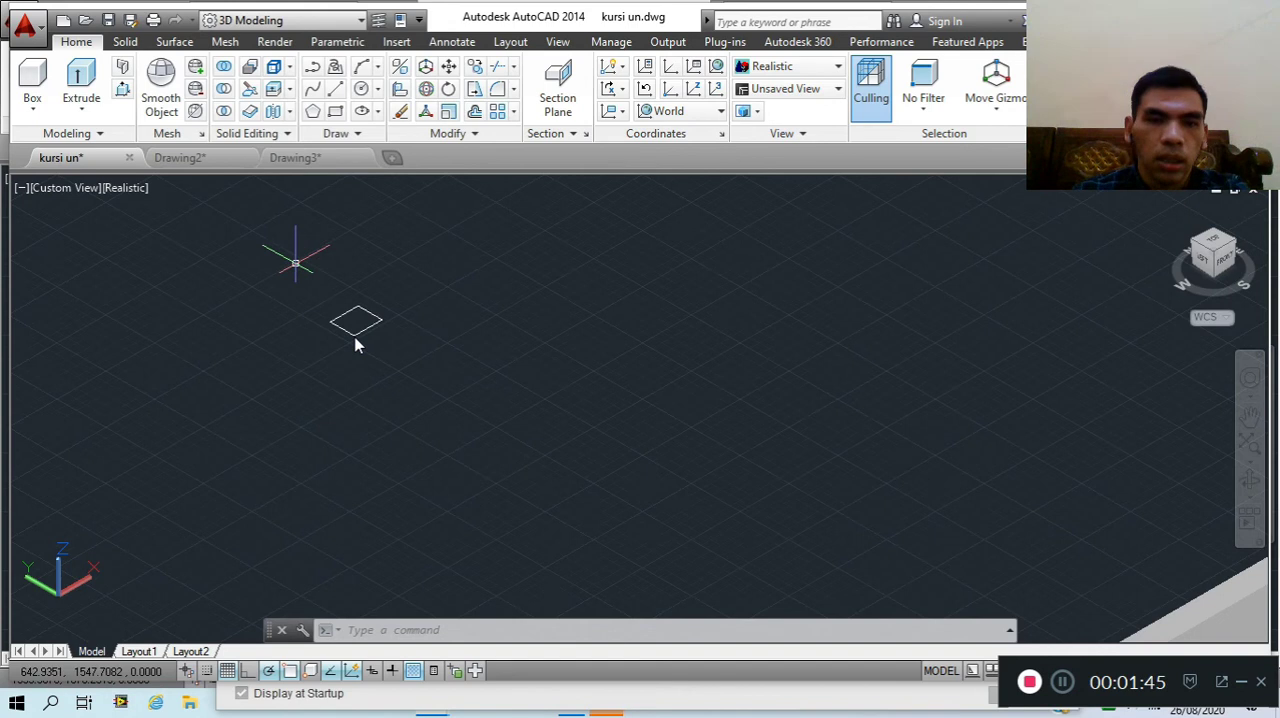
key(Escape)
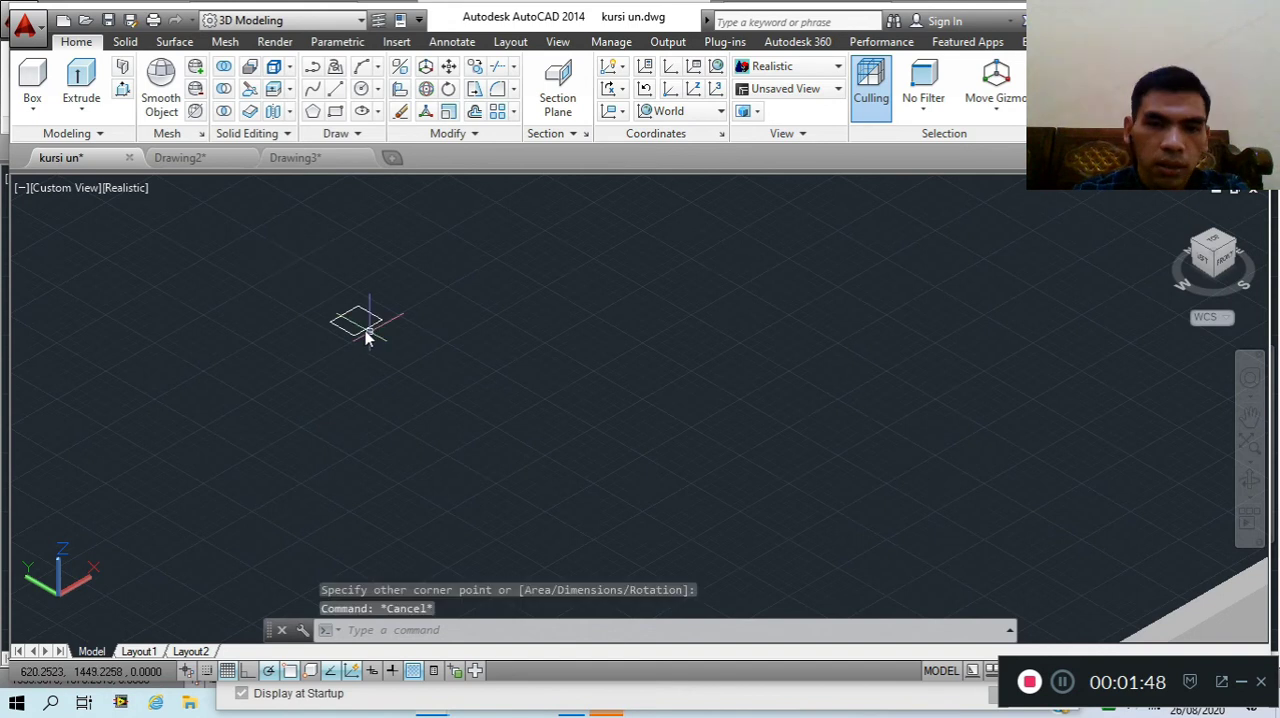
click(363, 322)
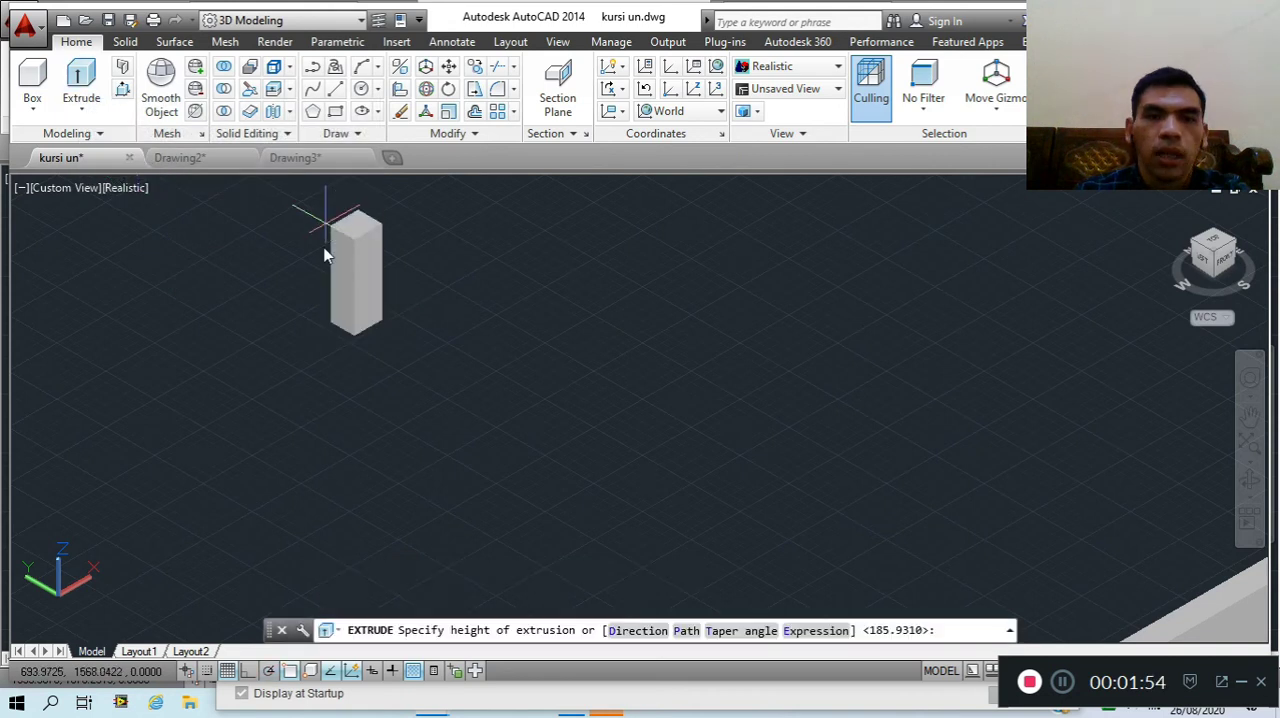
scroll(325, 255, down, 2)
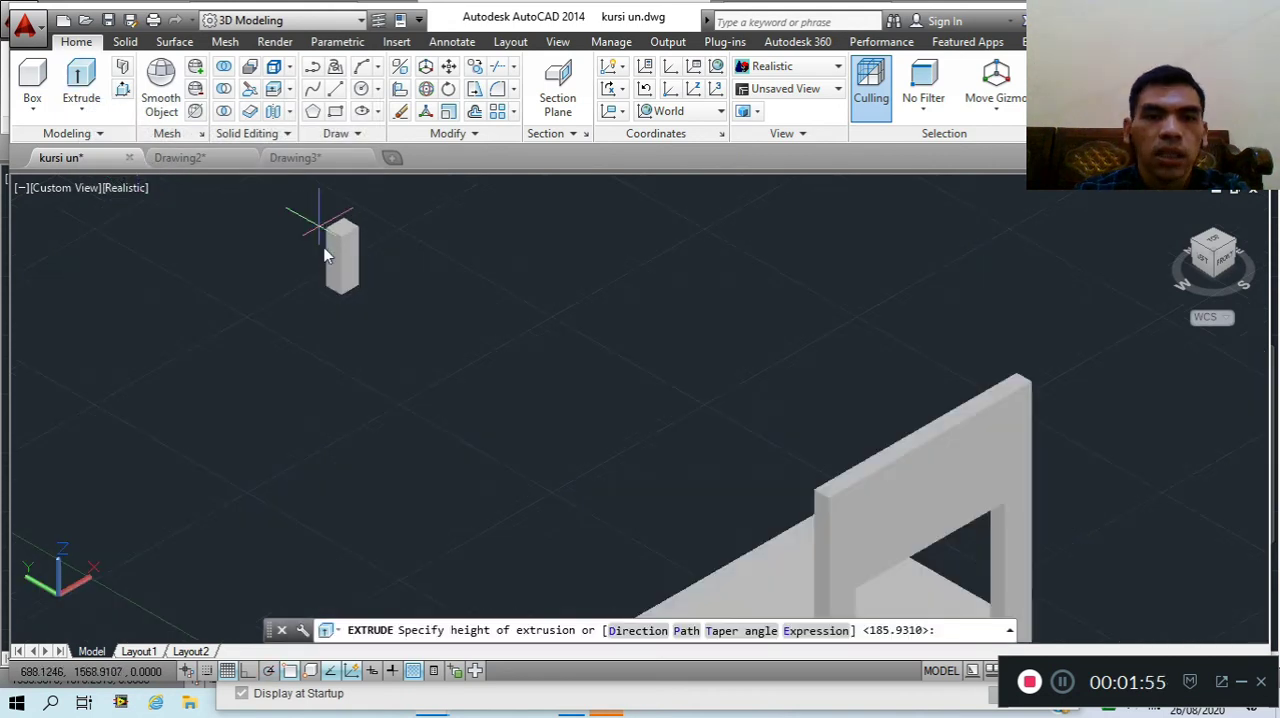
scroll(325, 255, up, 2)
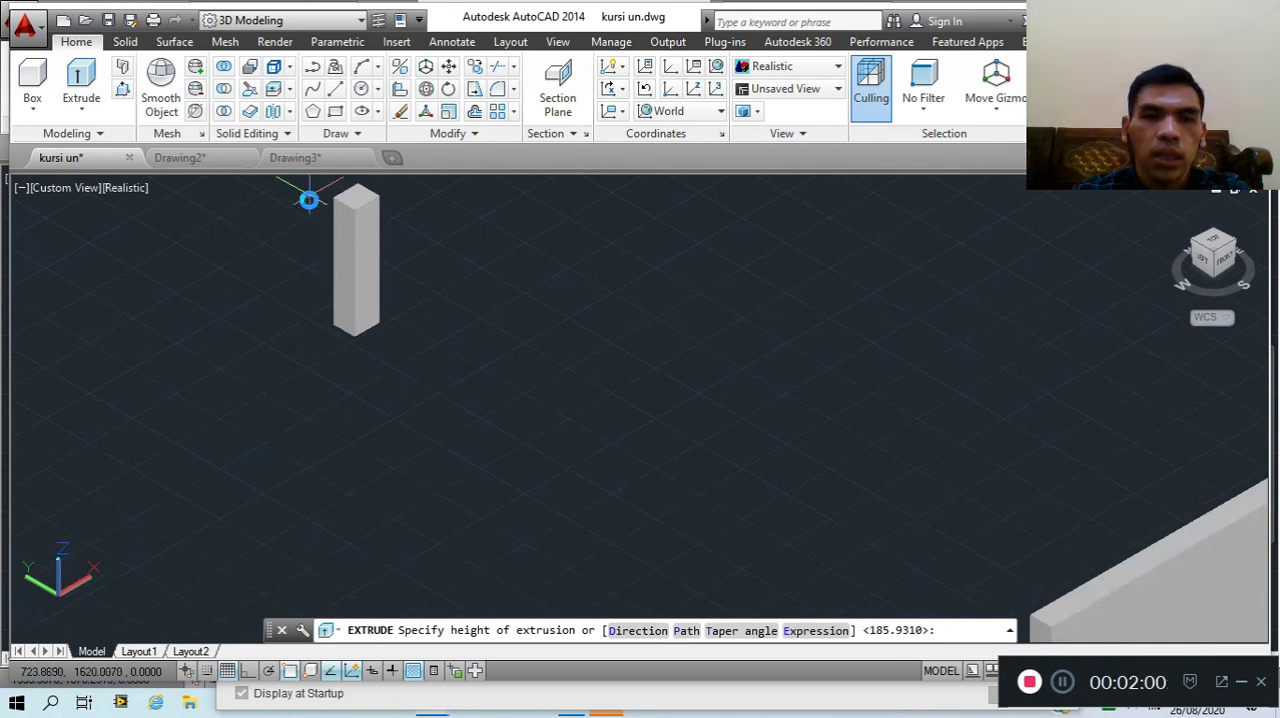
click(312, 193)
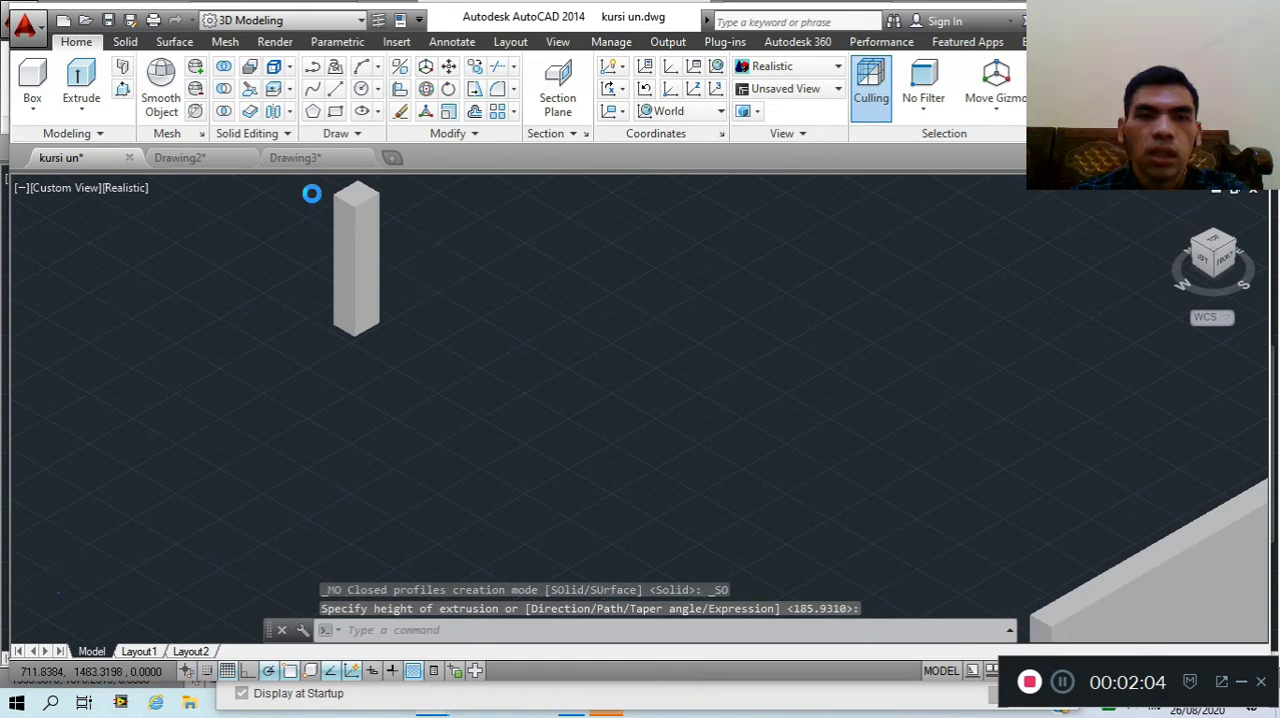
Draw a second small rectangle near the first post and extrude it upward into a post about 150 units tall
scroll(418, 268, down, 2)
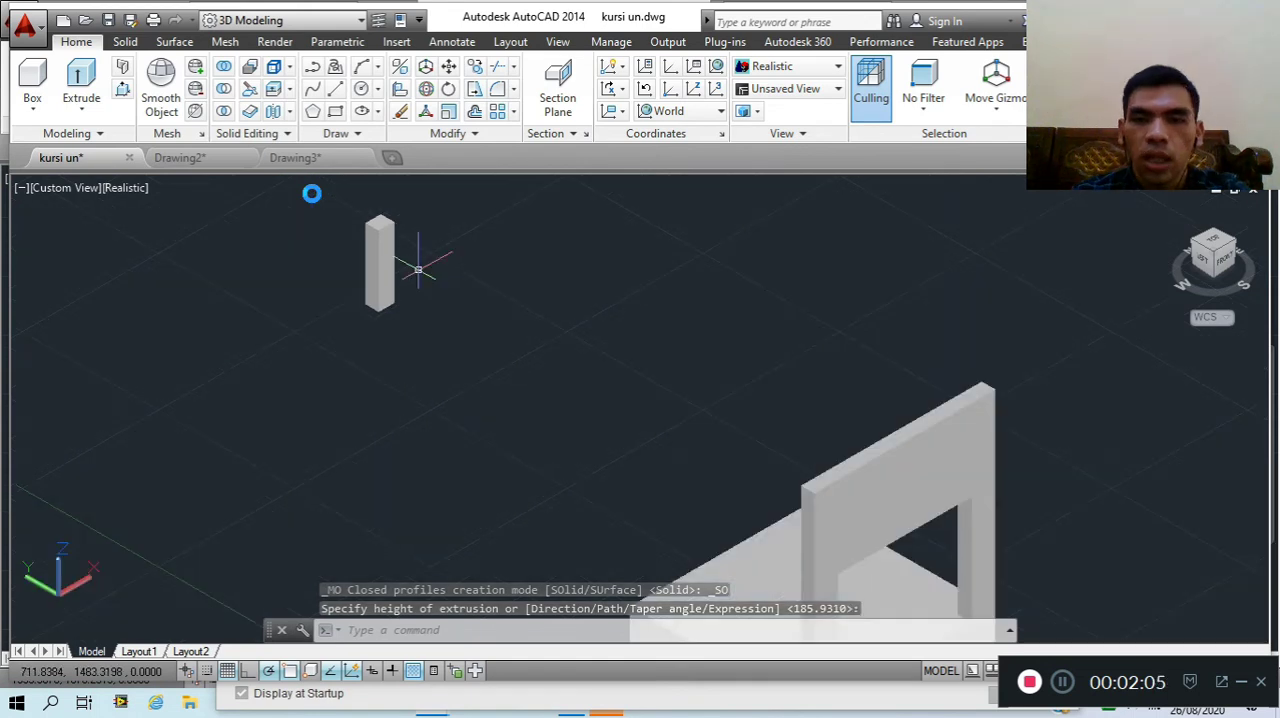
scroll(418, 268, down, 2)
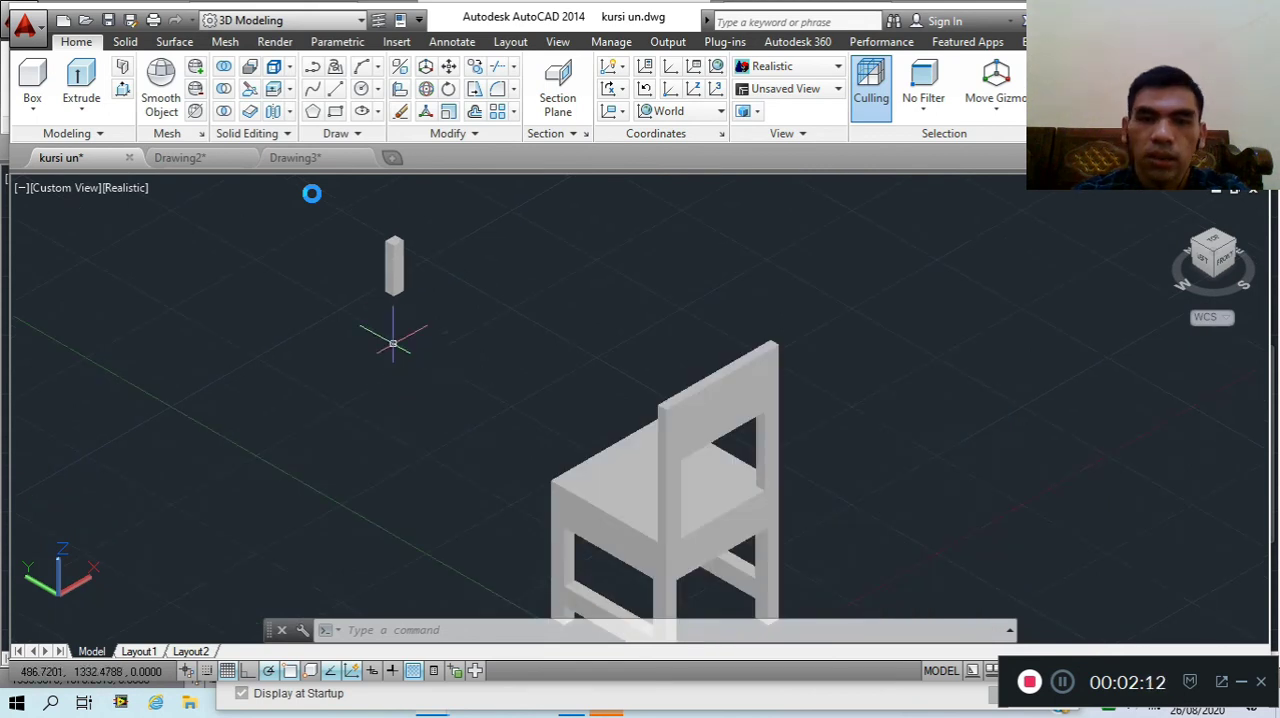
scroll(392, 340, down, 2)
scroll(388, 342, up, 1)
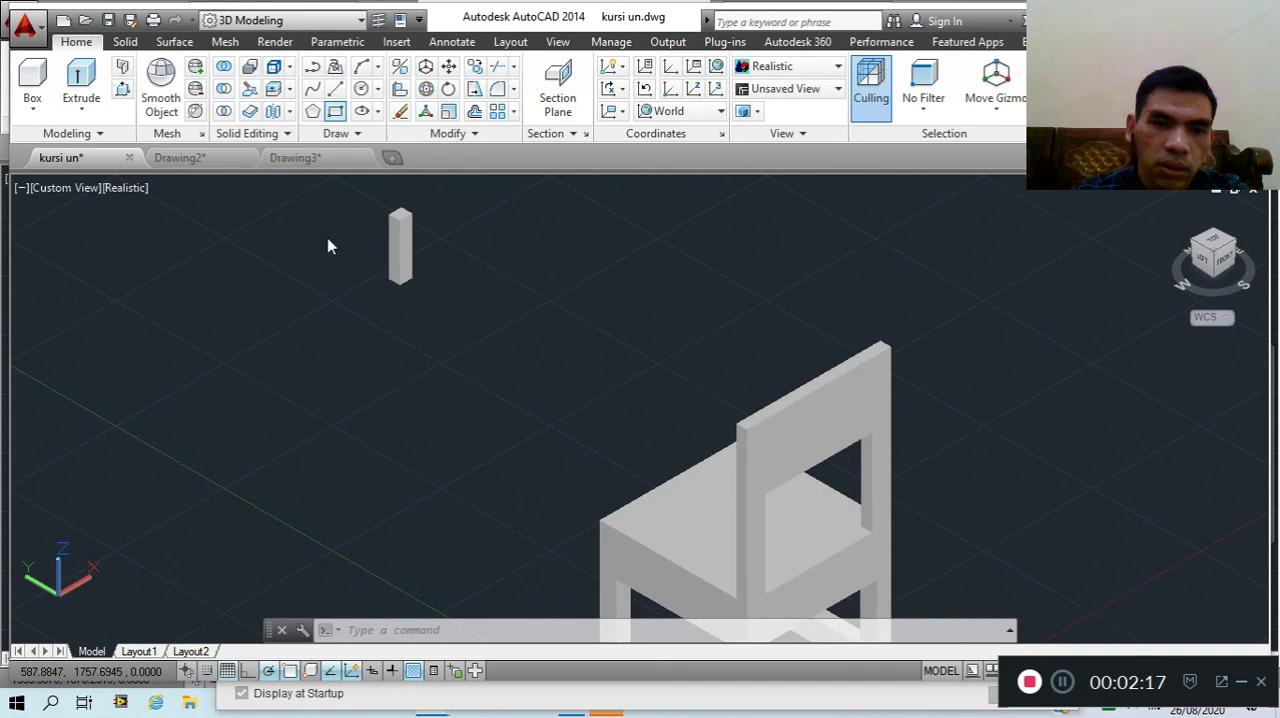
click(284, 343)
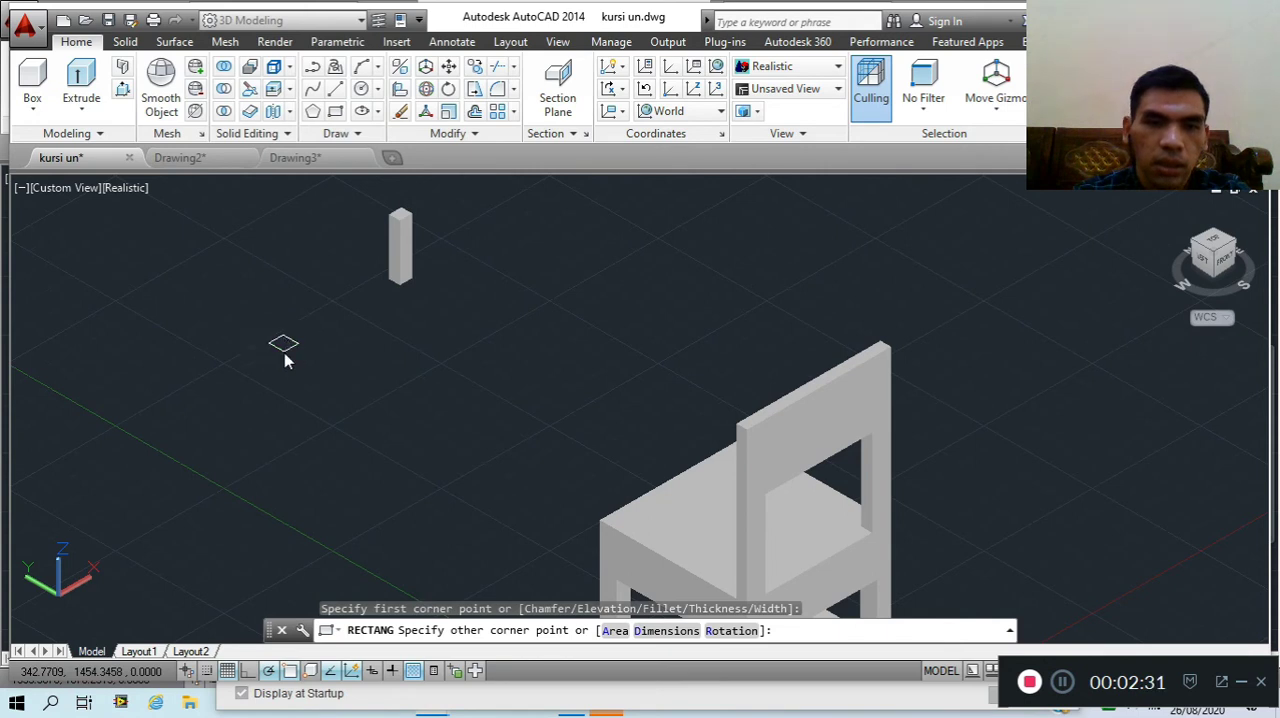
click(284, 349)
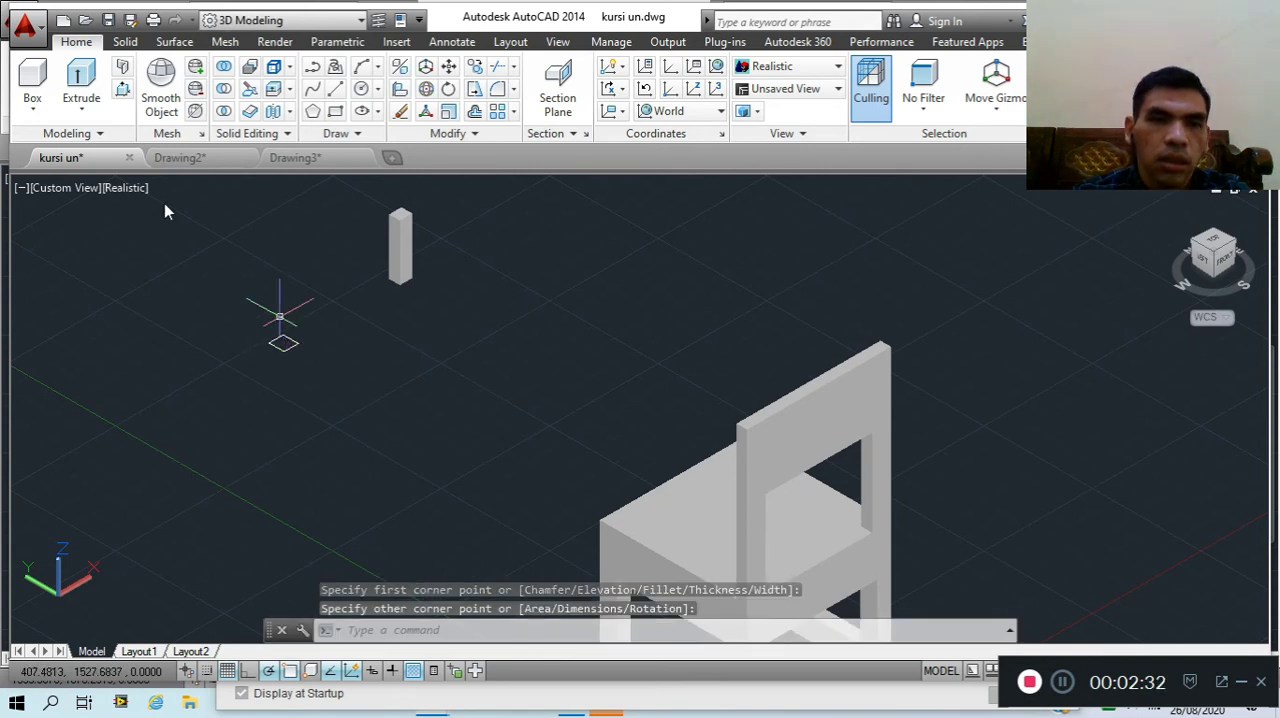
click(290, 346)
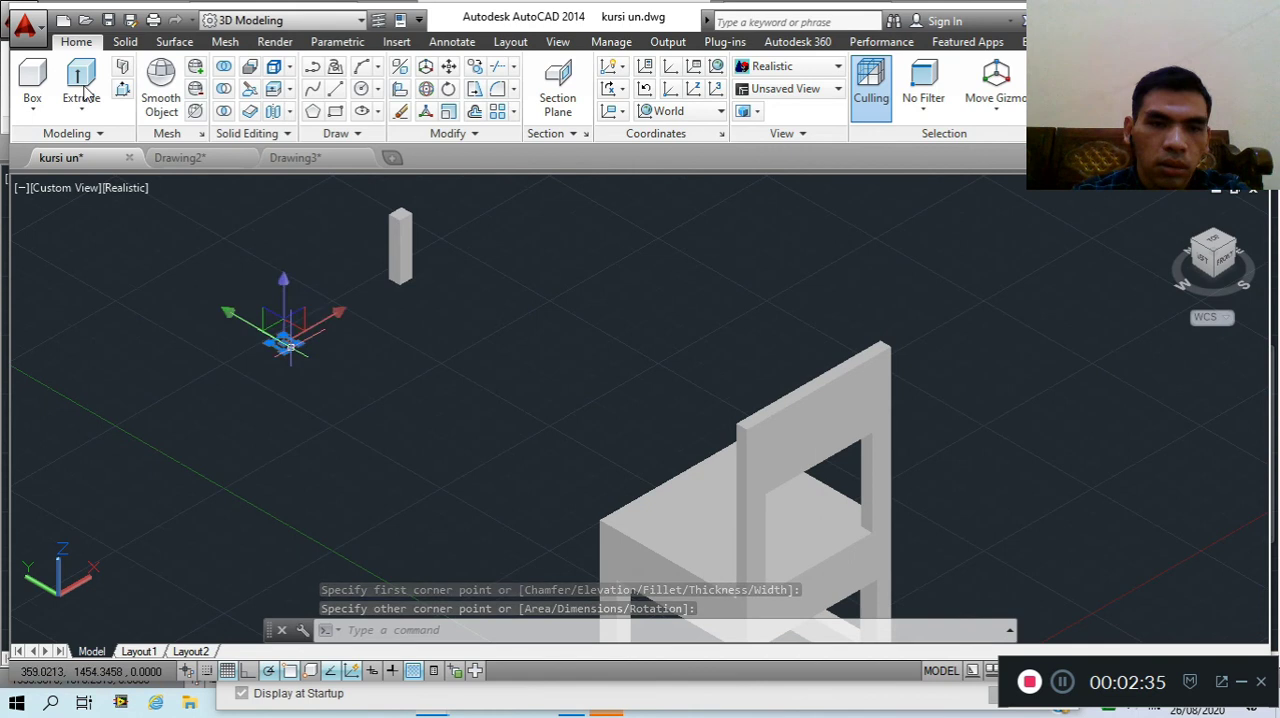
click(84, 92)
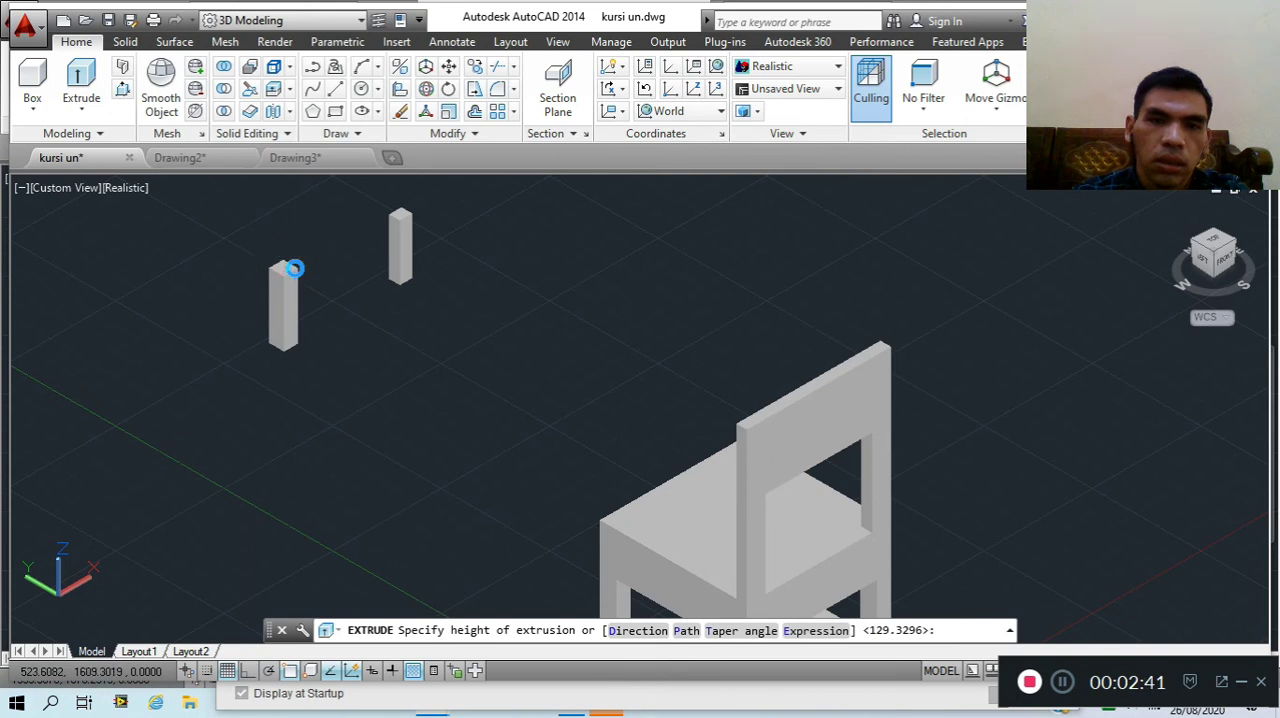
click(293, 268)
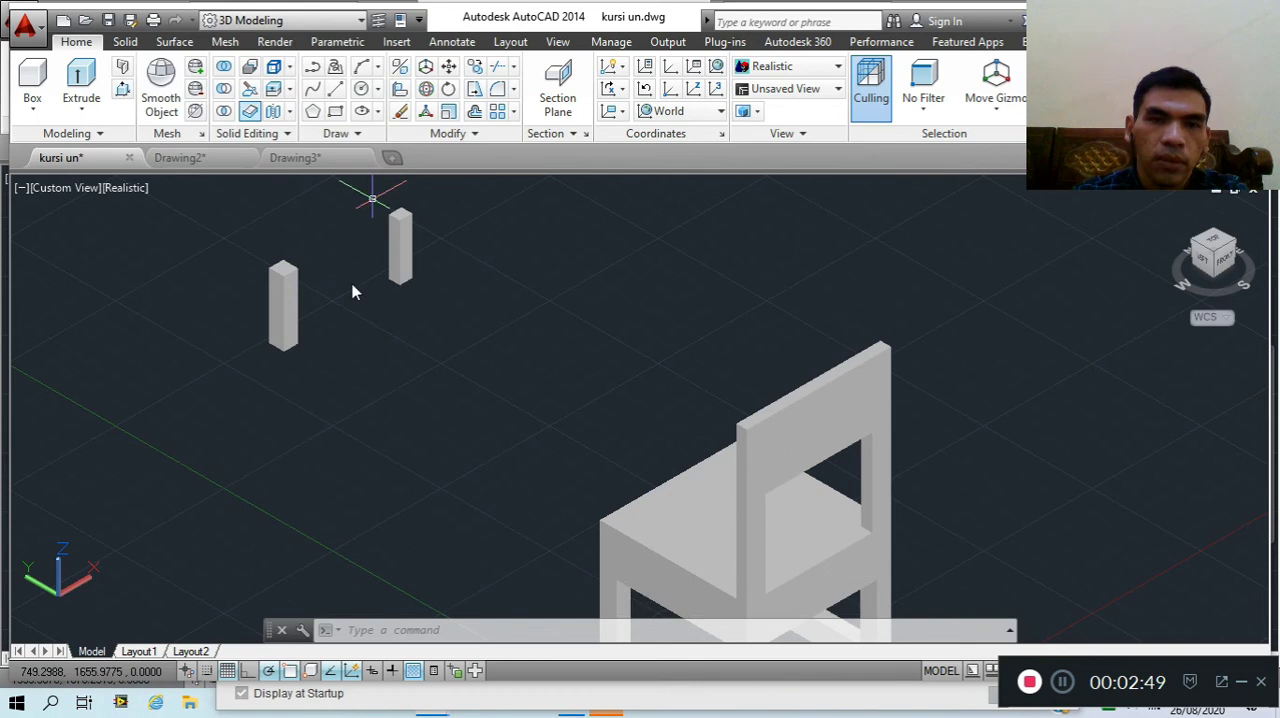
Draw a larger rectangle of about 268 by 254 units between the two posts and the chair
text(rec)
key(Return)
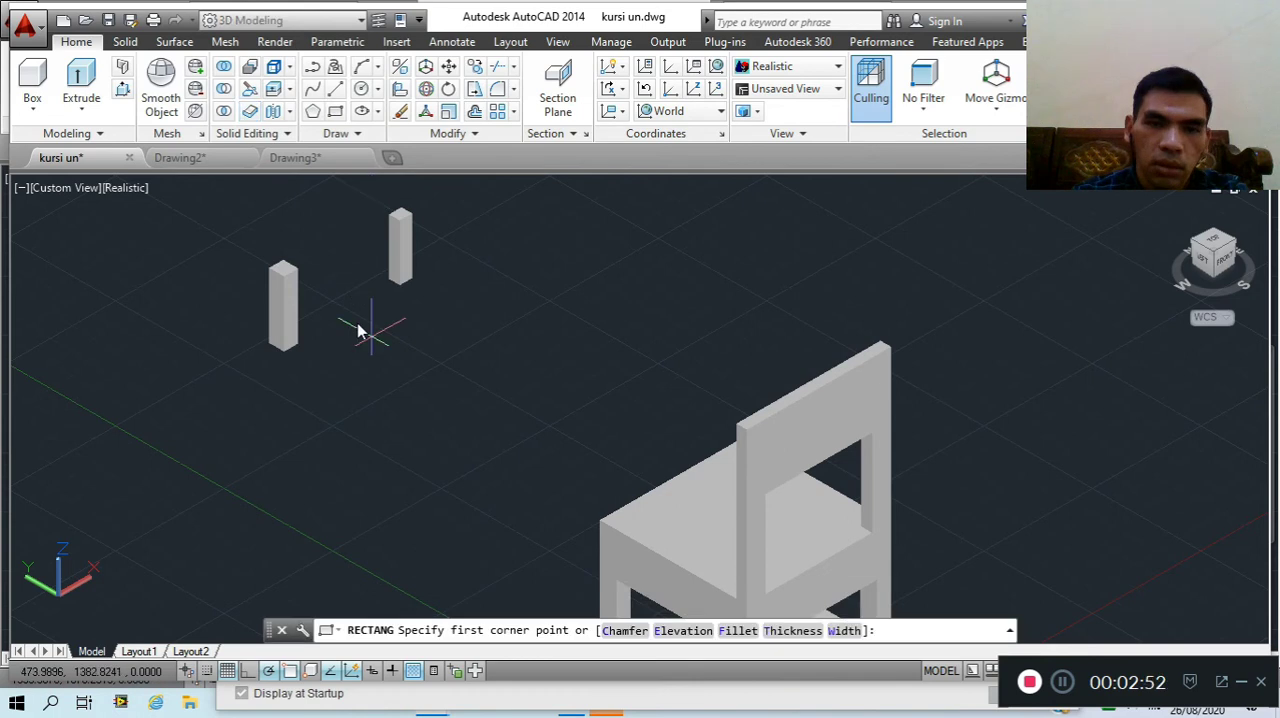
click(359, 334)
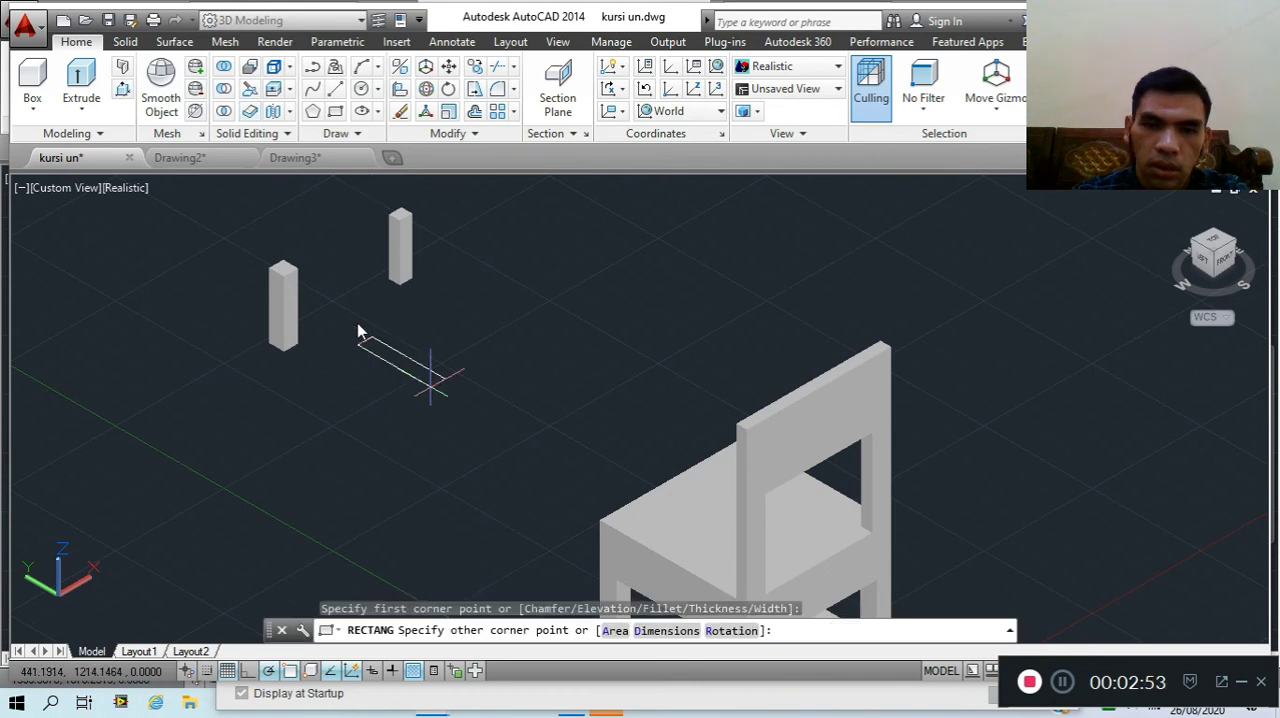
click(598, 332)
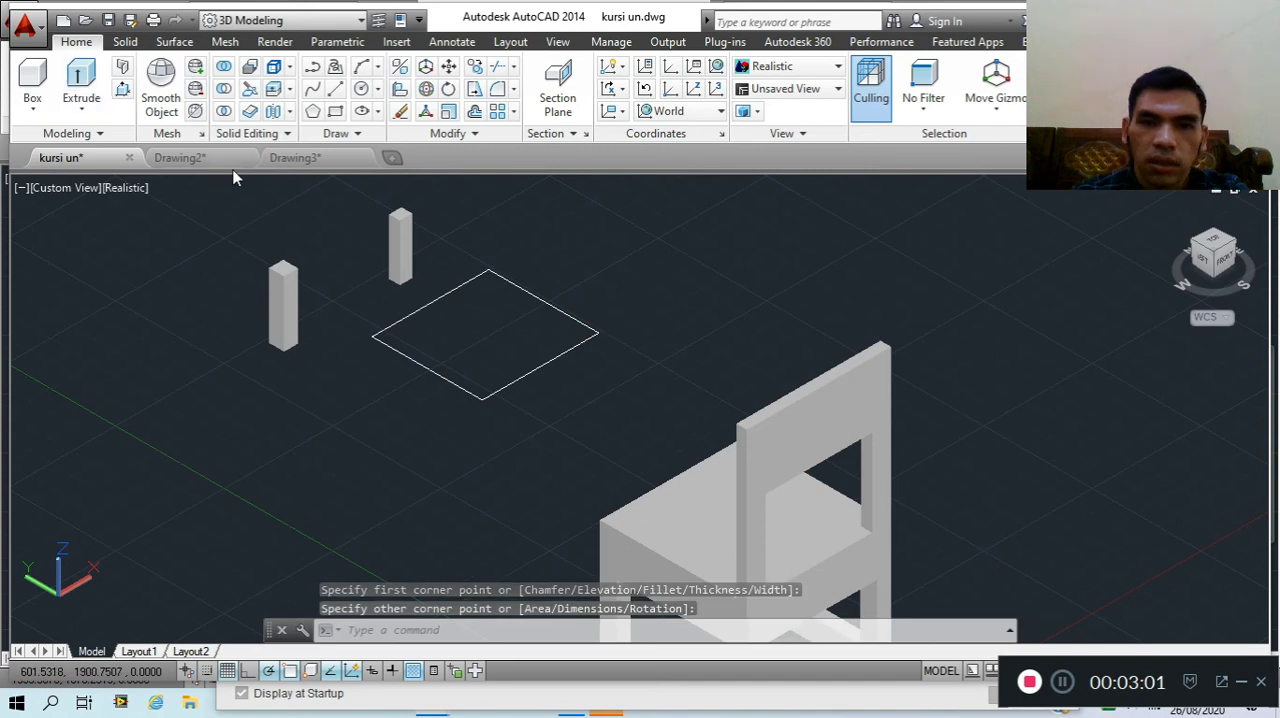
Extrude the large rectangle upward into a thin slab, using the solid creation mode
text(ext)
key(Return)
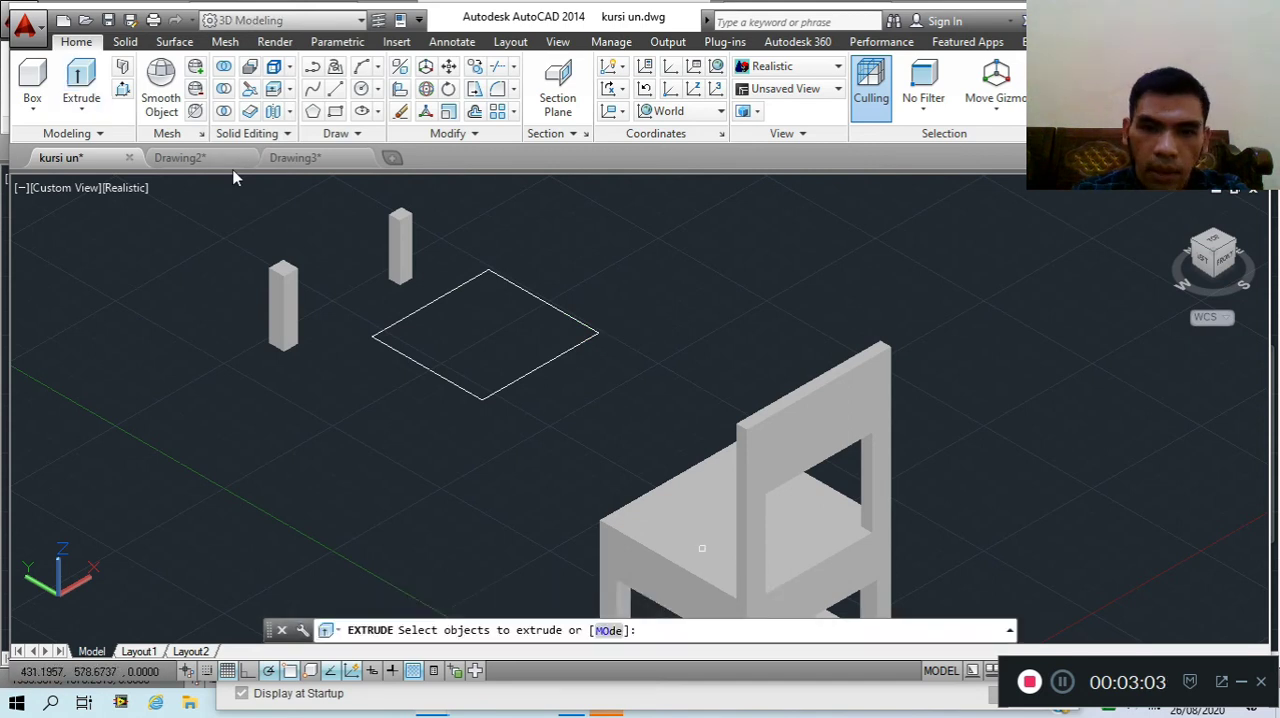
click(537, 367)
click(534, 365)
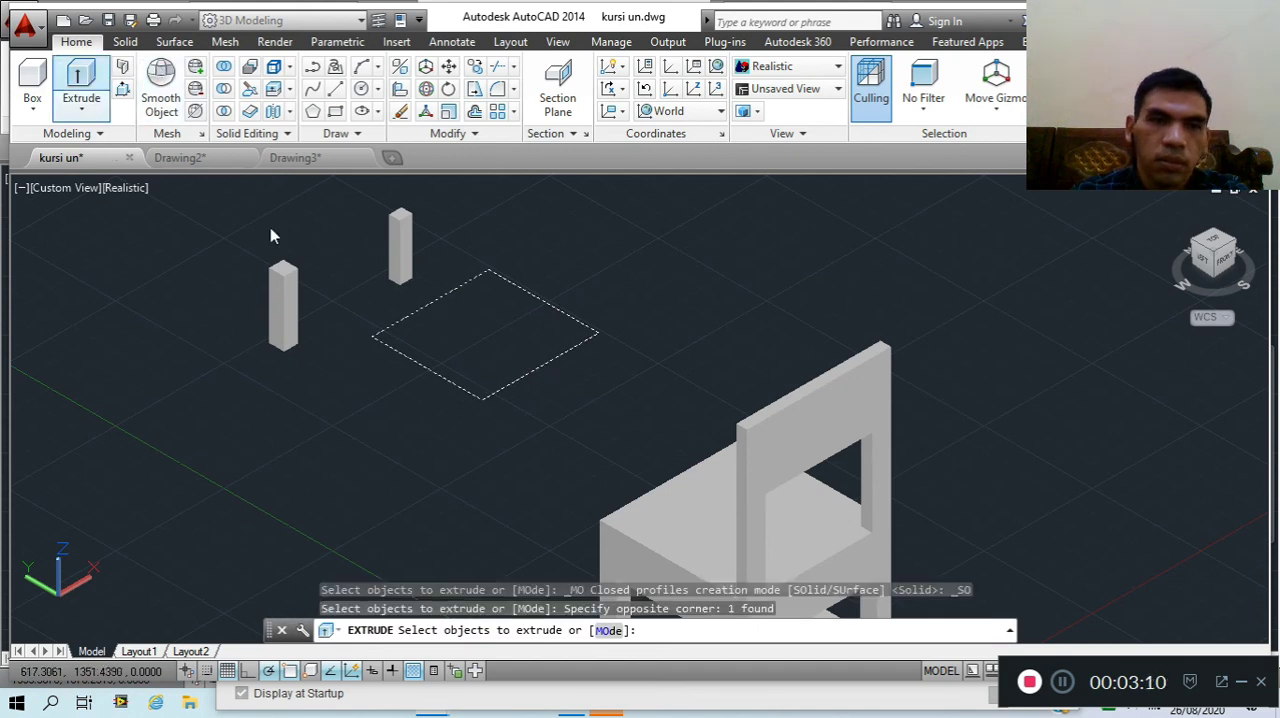
key(Return)
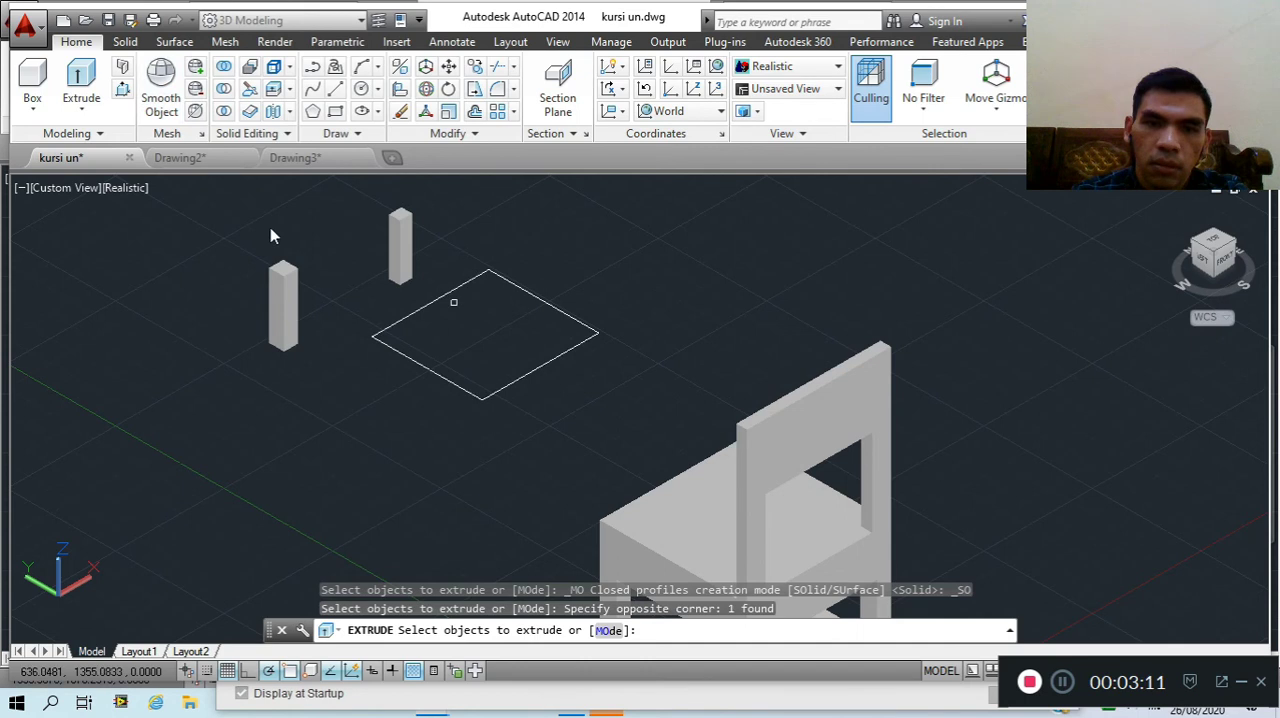
click(453, 295)
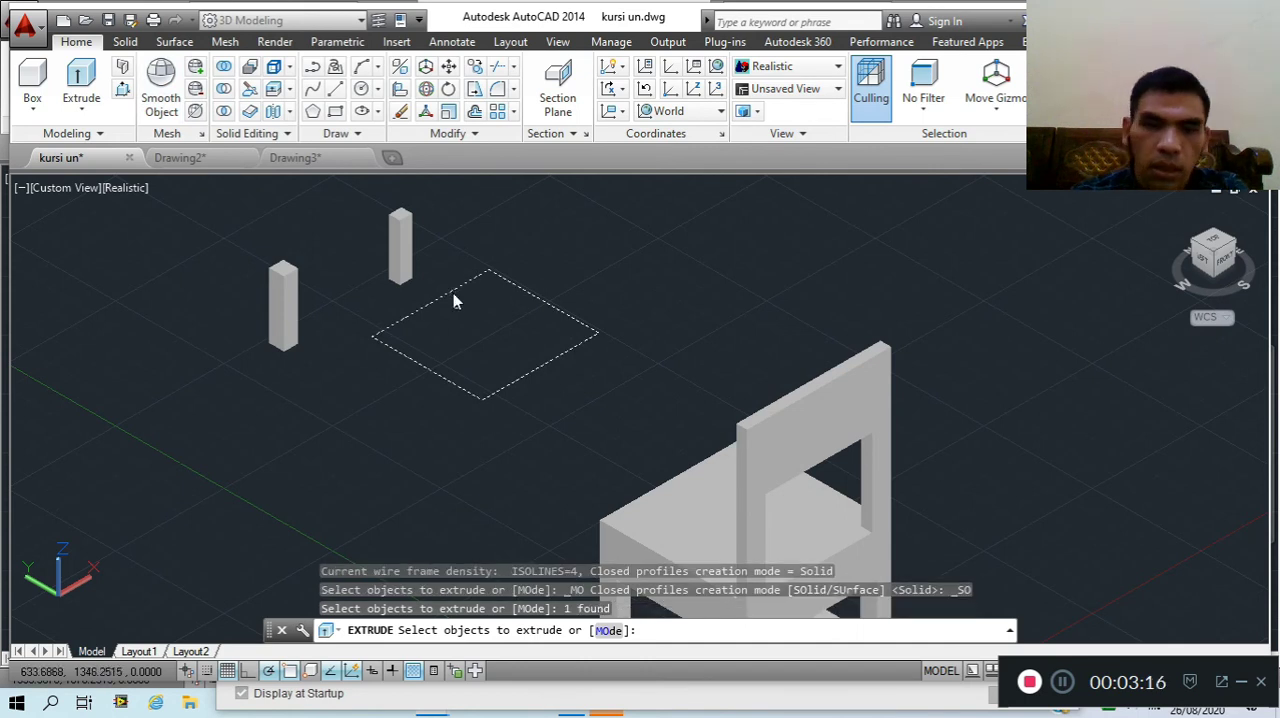
key(Return)
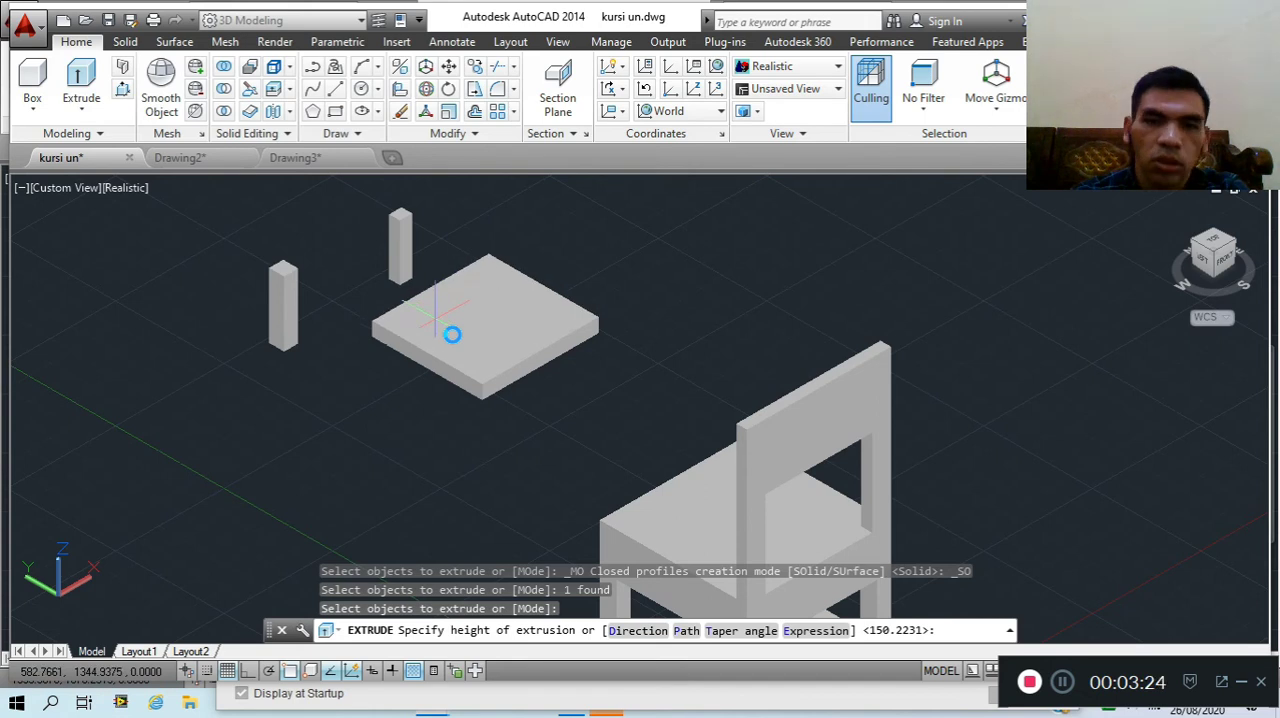
click(439, 316)
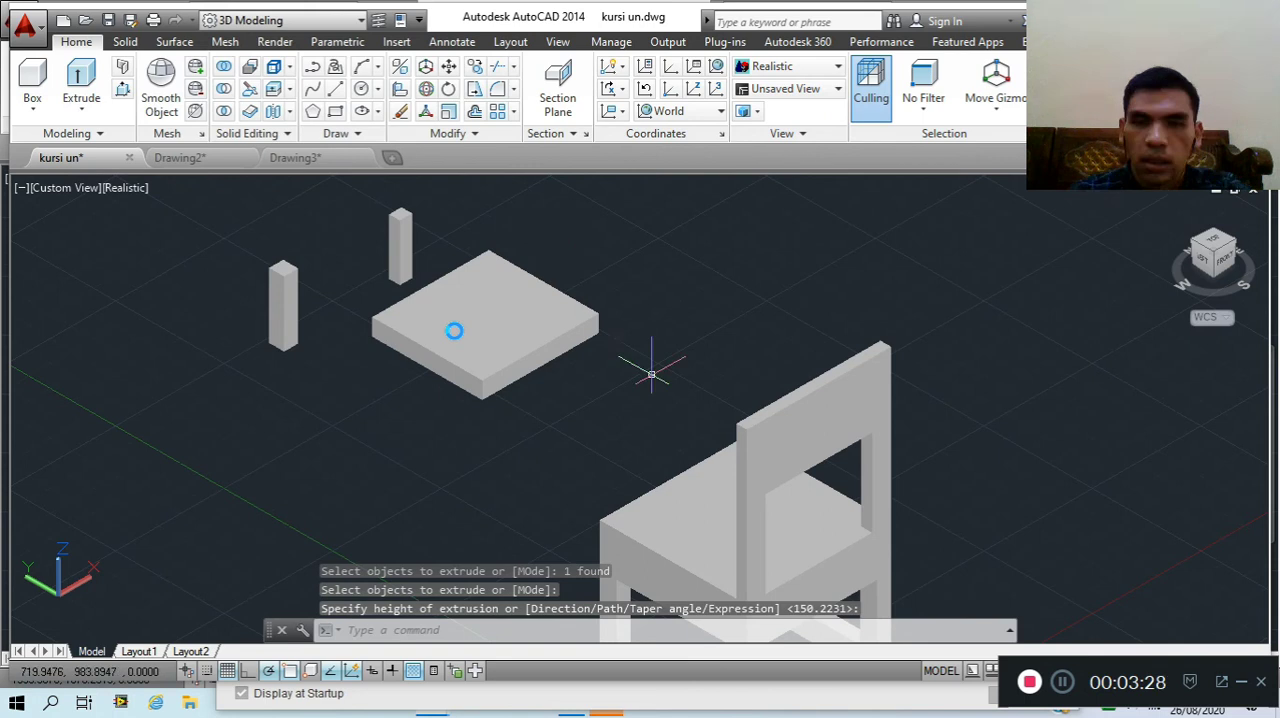
Erase the two practice posts and the slab, keeping the chair
scroll(555, 348, down, 2)
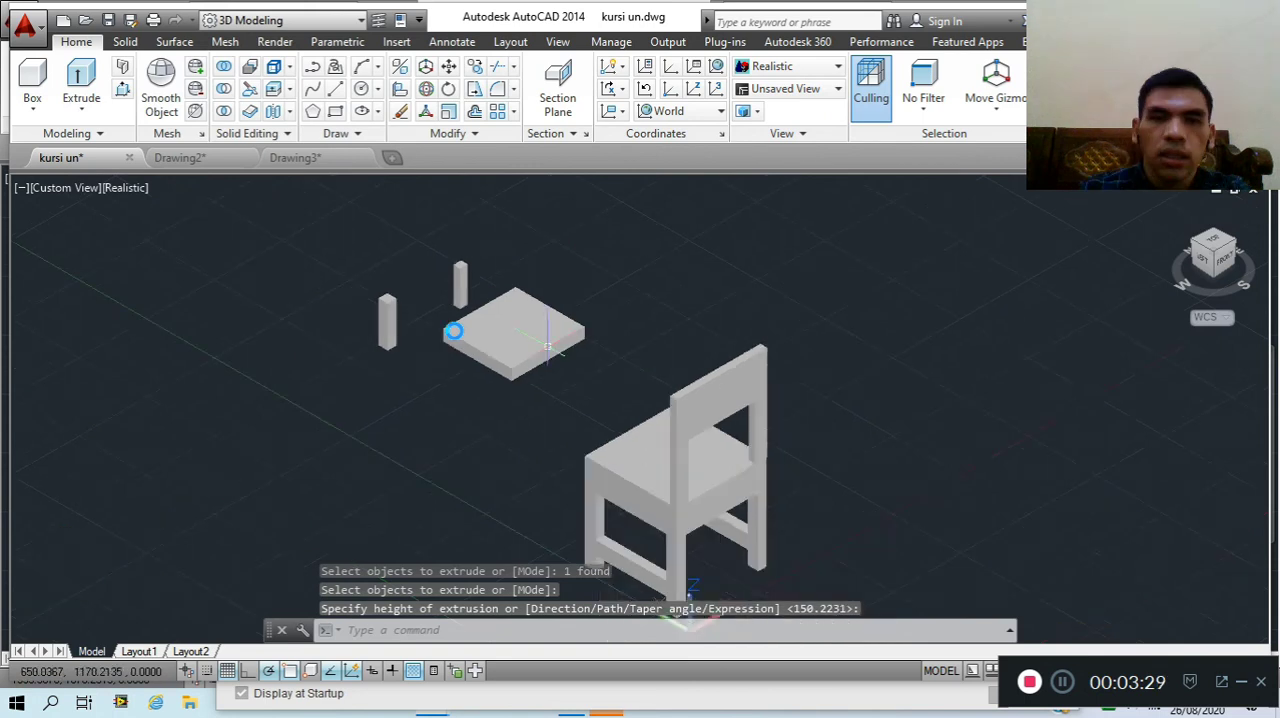
click(309, 216)
click(646, 407)
key(Delete)
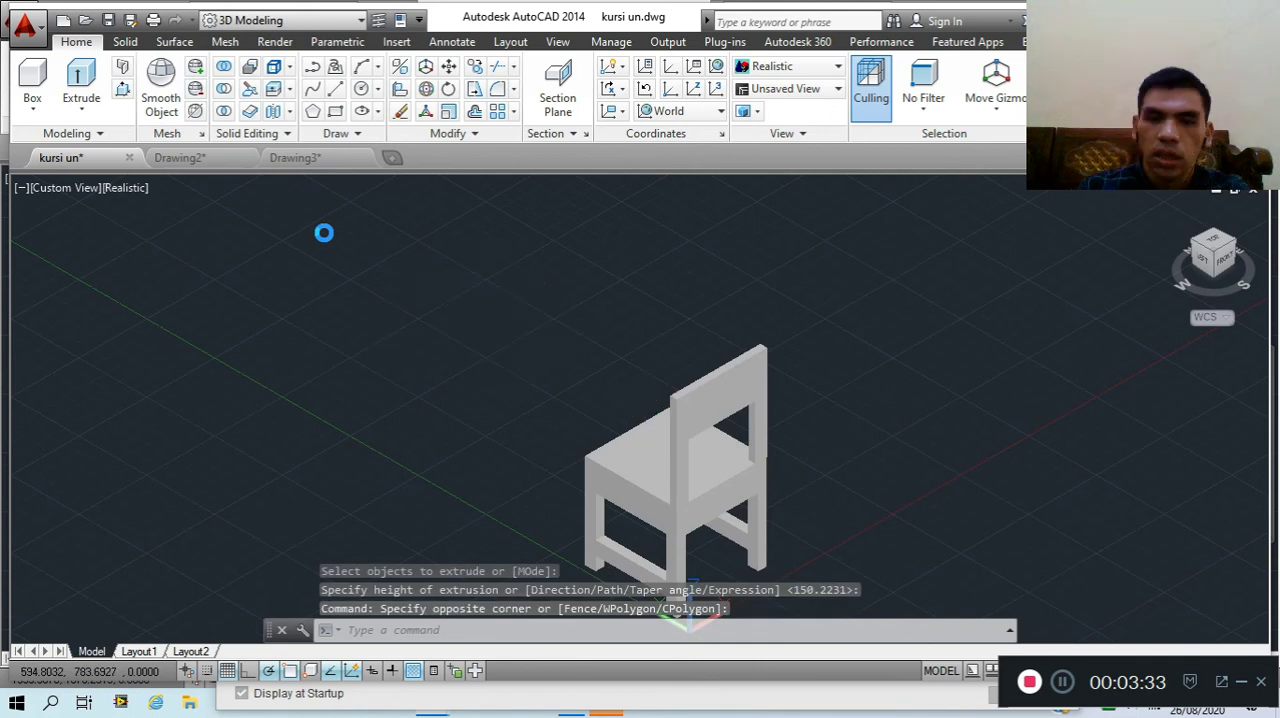
Draw a five-sided polygon inscribed in a circle of about 45 units radius in the empty area beside the chair
scroll(740, 528, up, 2)
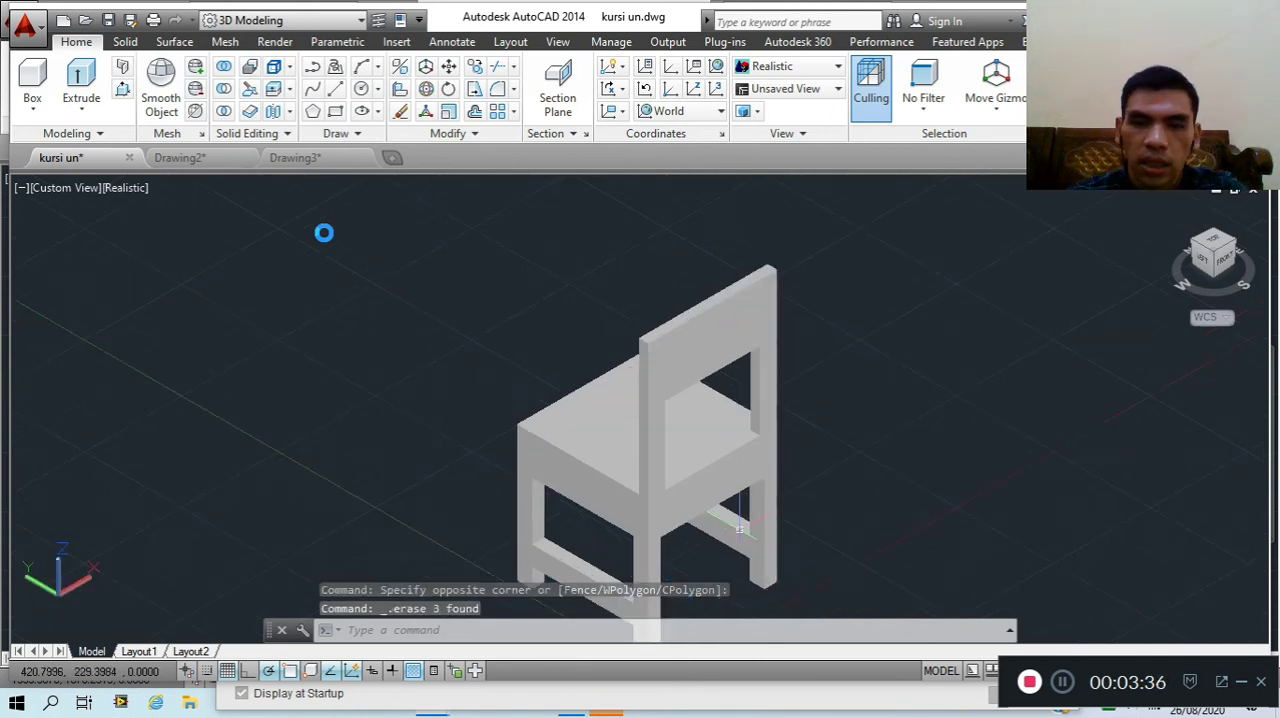
scroll(740, 528, up, 3)
scroll(527, 297, down, 4)
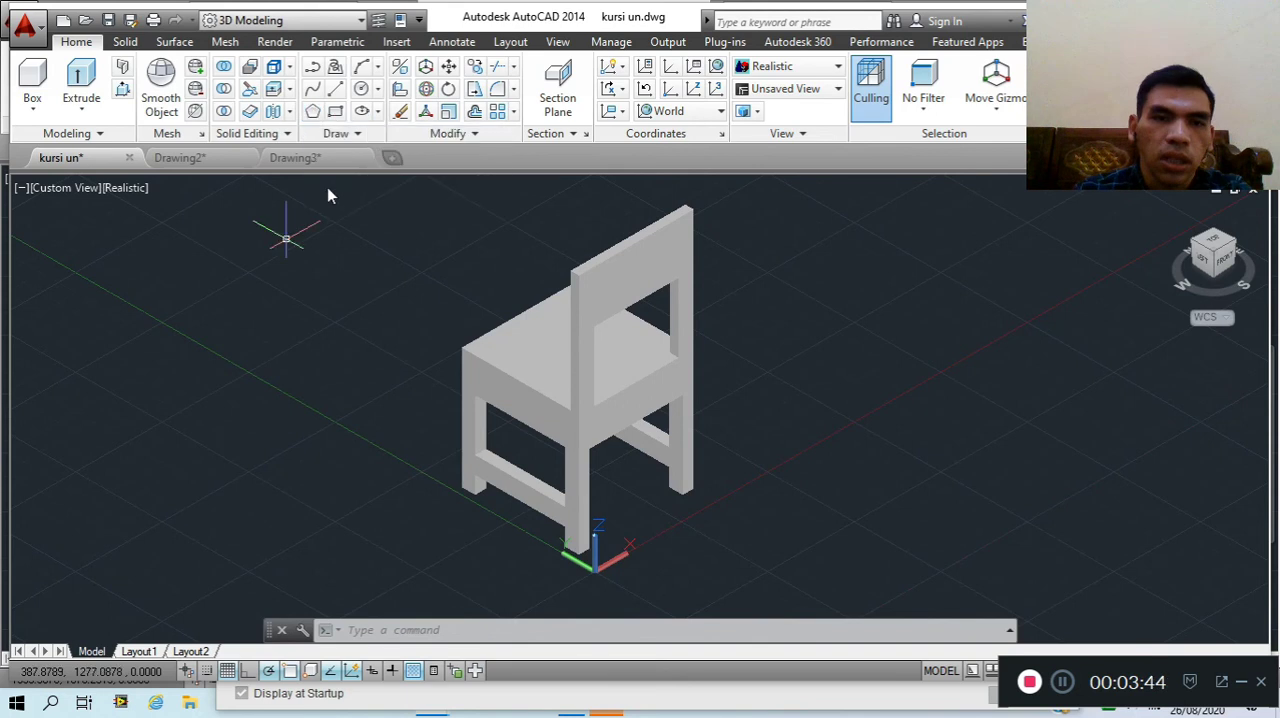
scroll(327, 187, up, 2)
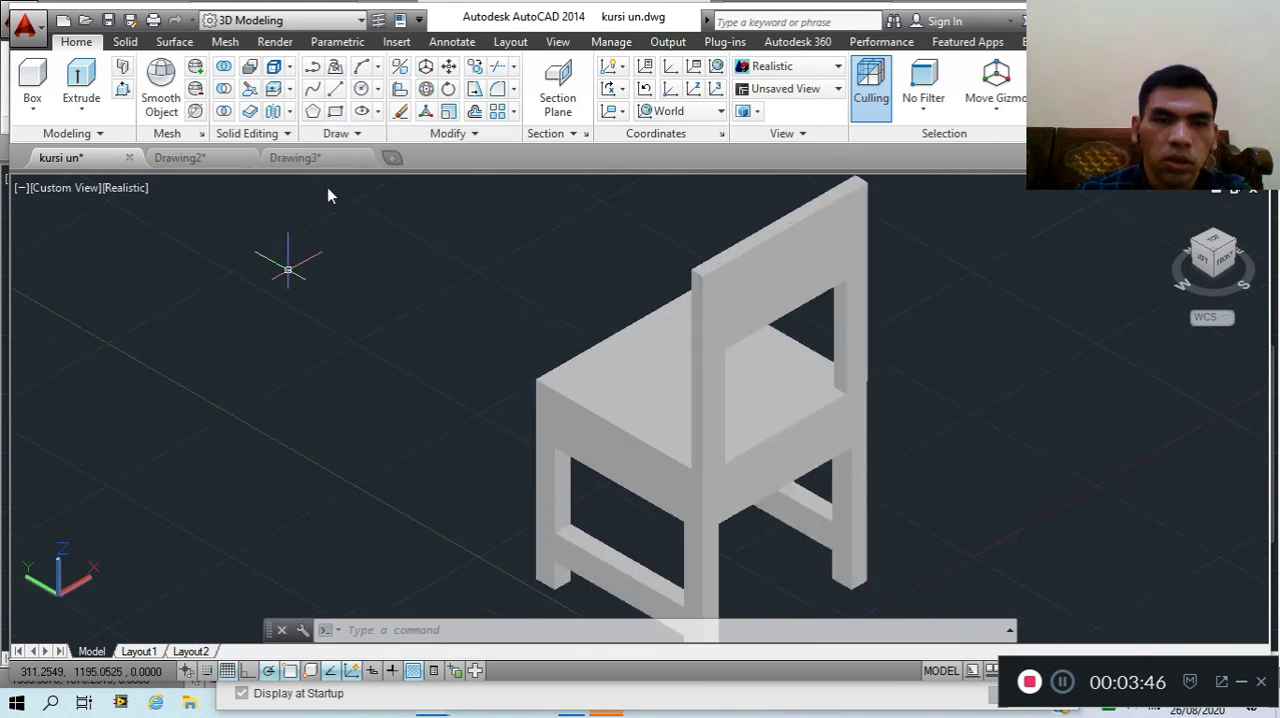
scroll(328, 190, up, 2)
scroll(328, 190, up, 2)
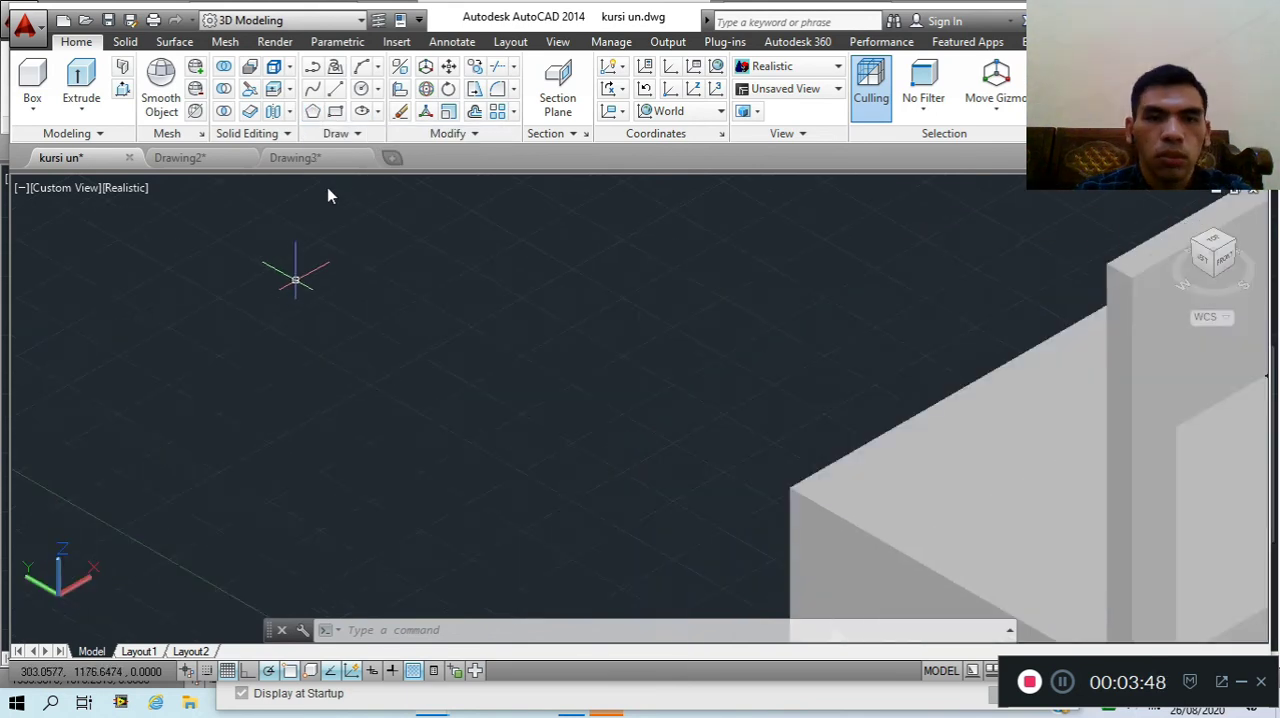
click(314, 112)
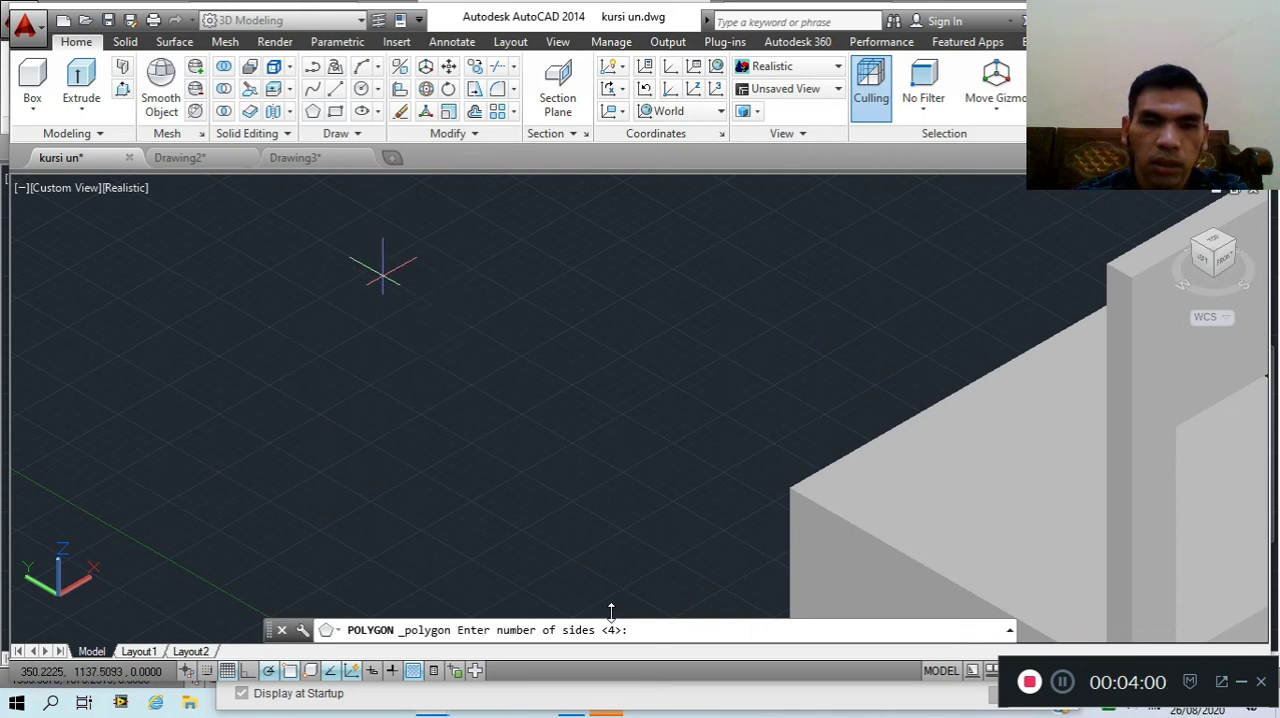
text(5)
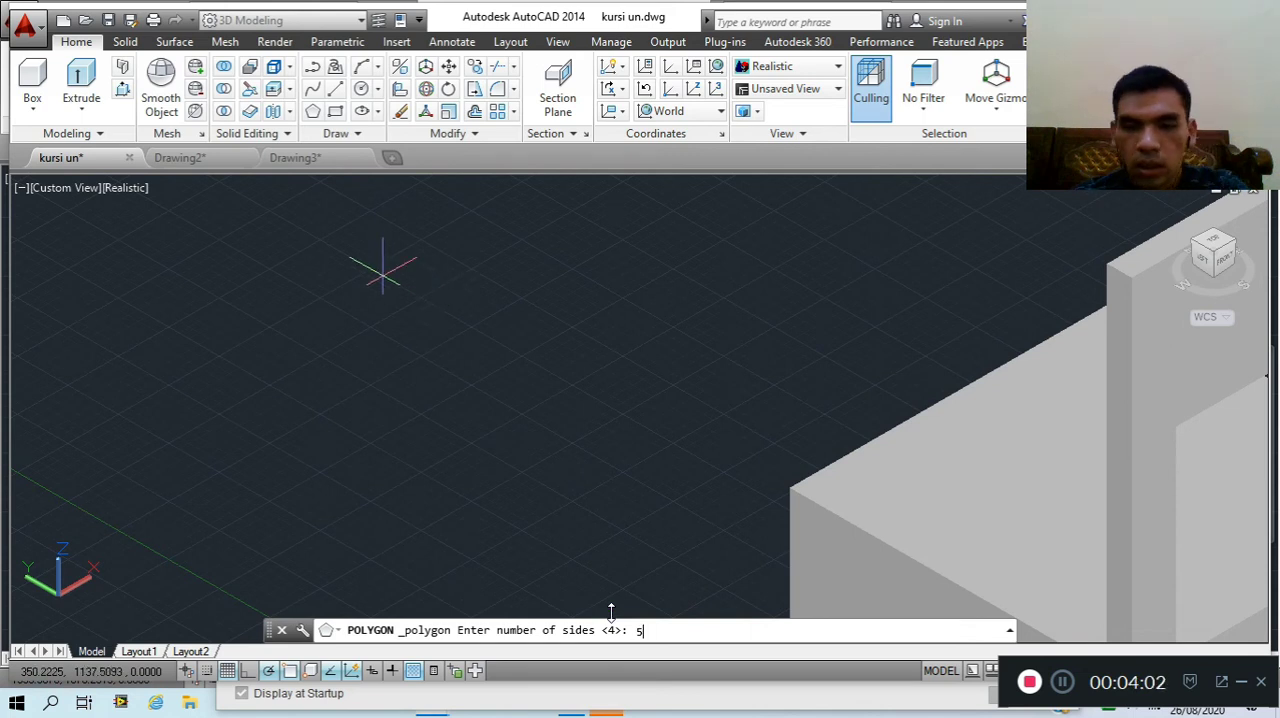
key(Return)
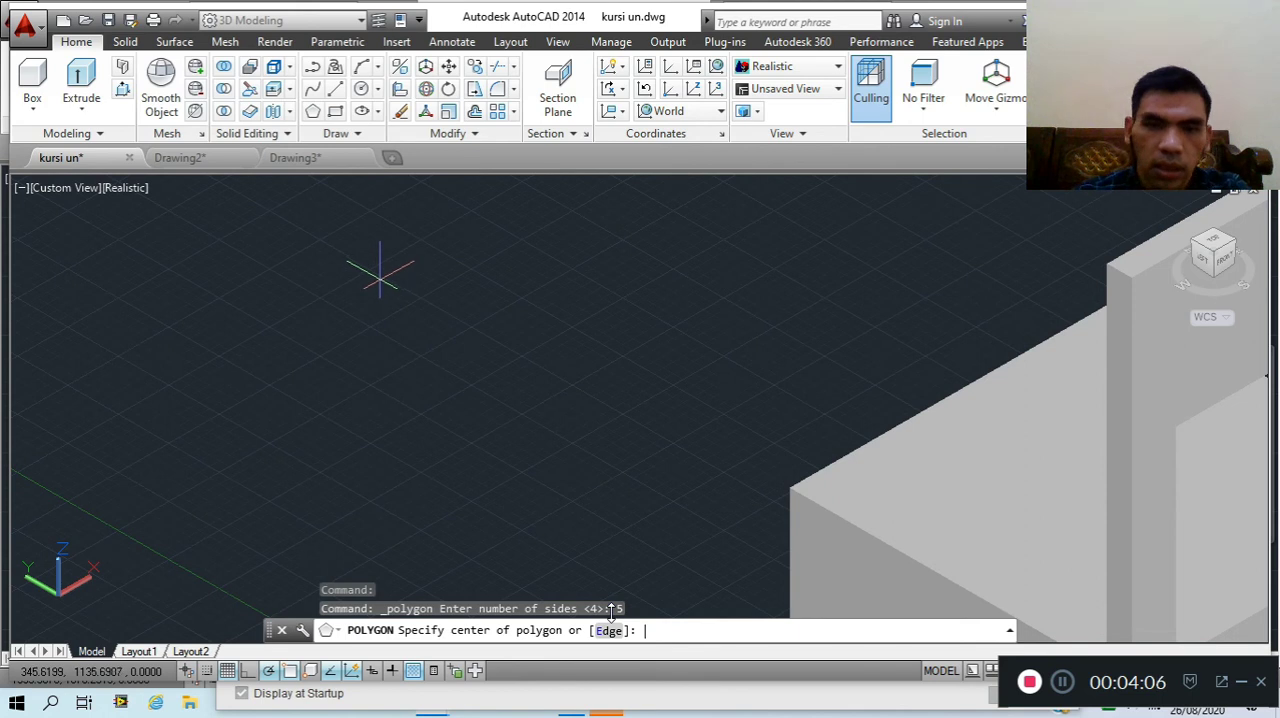
key(Return)
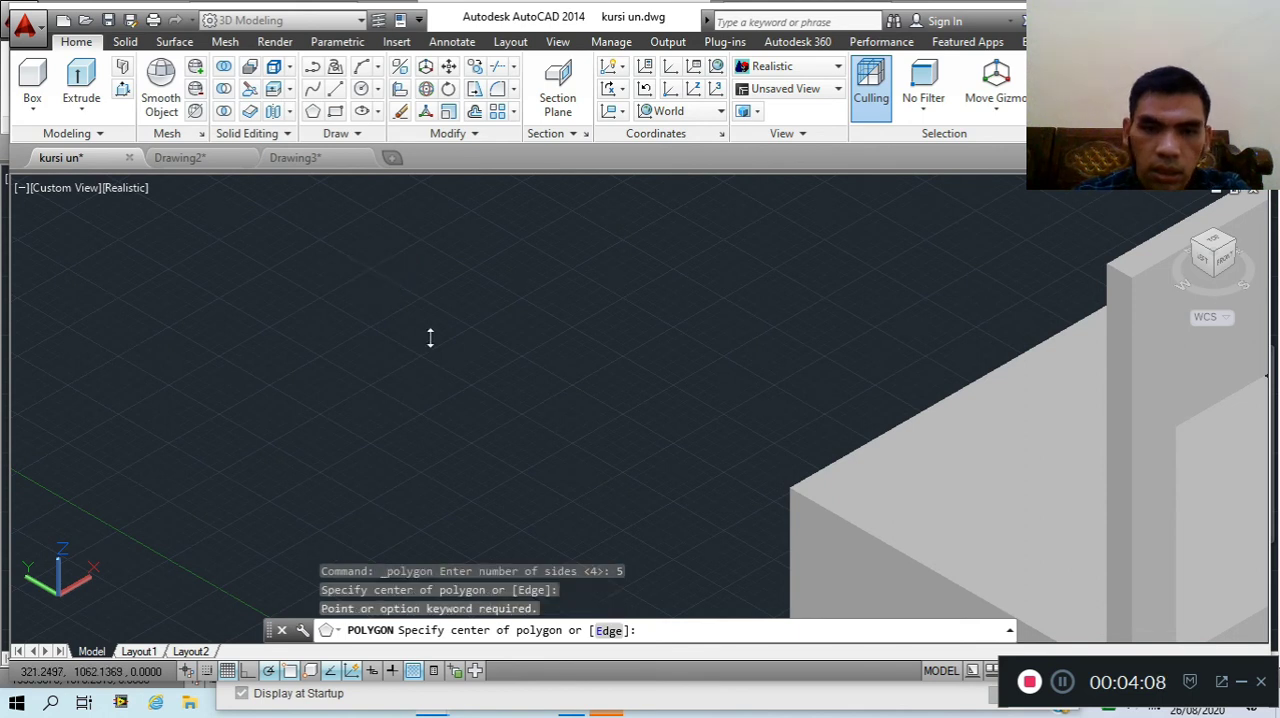
click(473, 378)
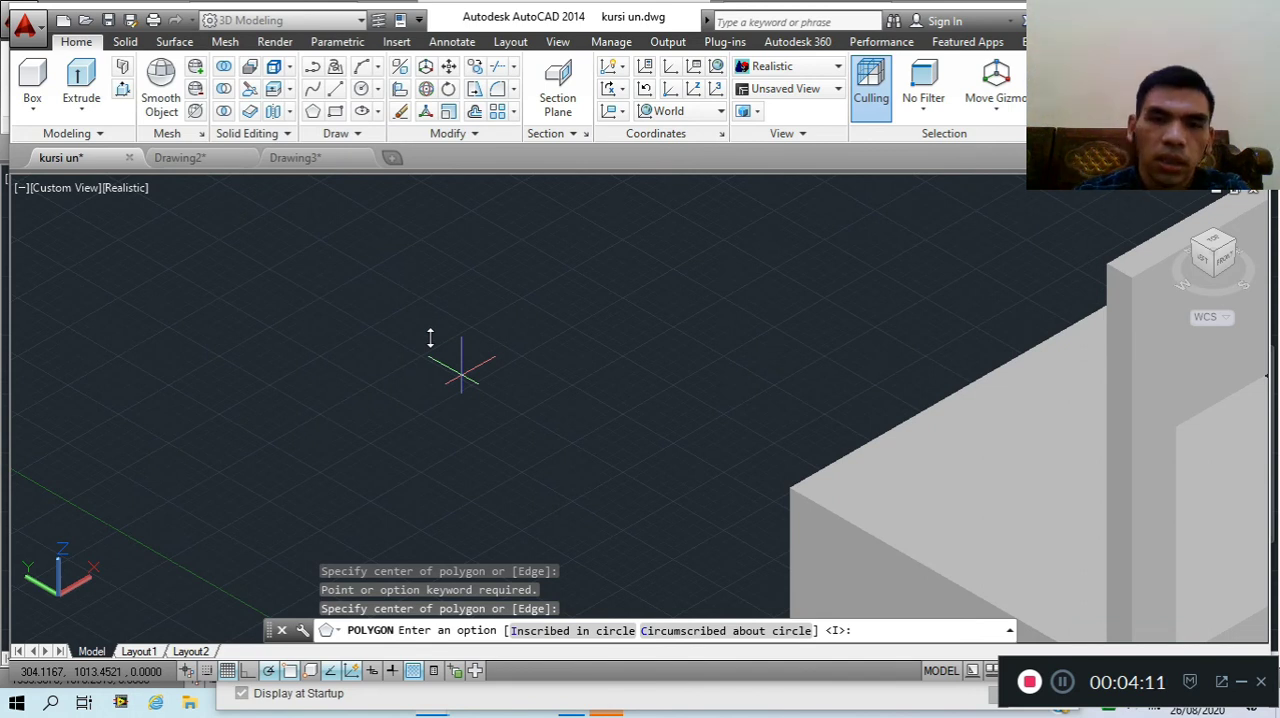
key(Return)
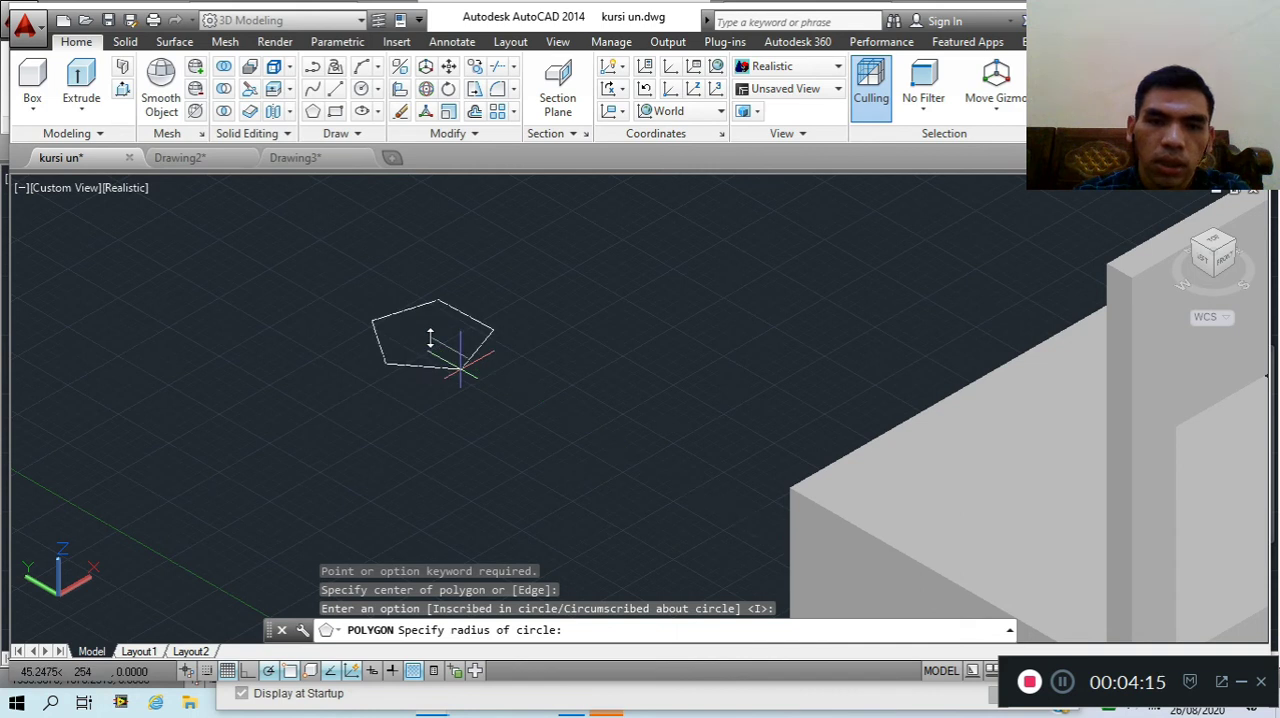
click(460, 368)
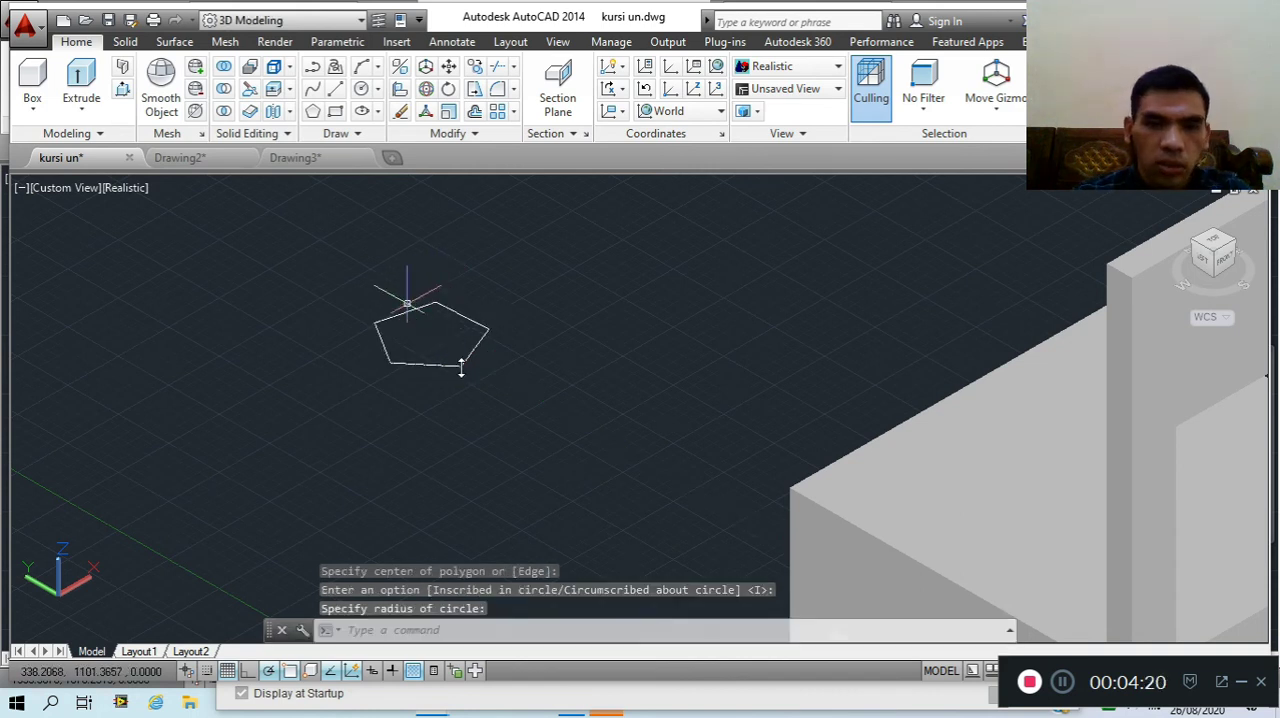
Extrude the pentagon upward into a low solid prism
click(413, 311)
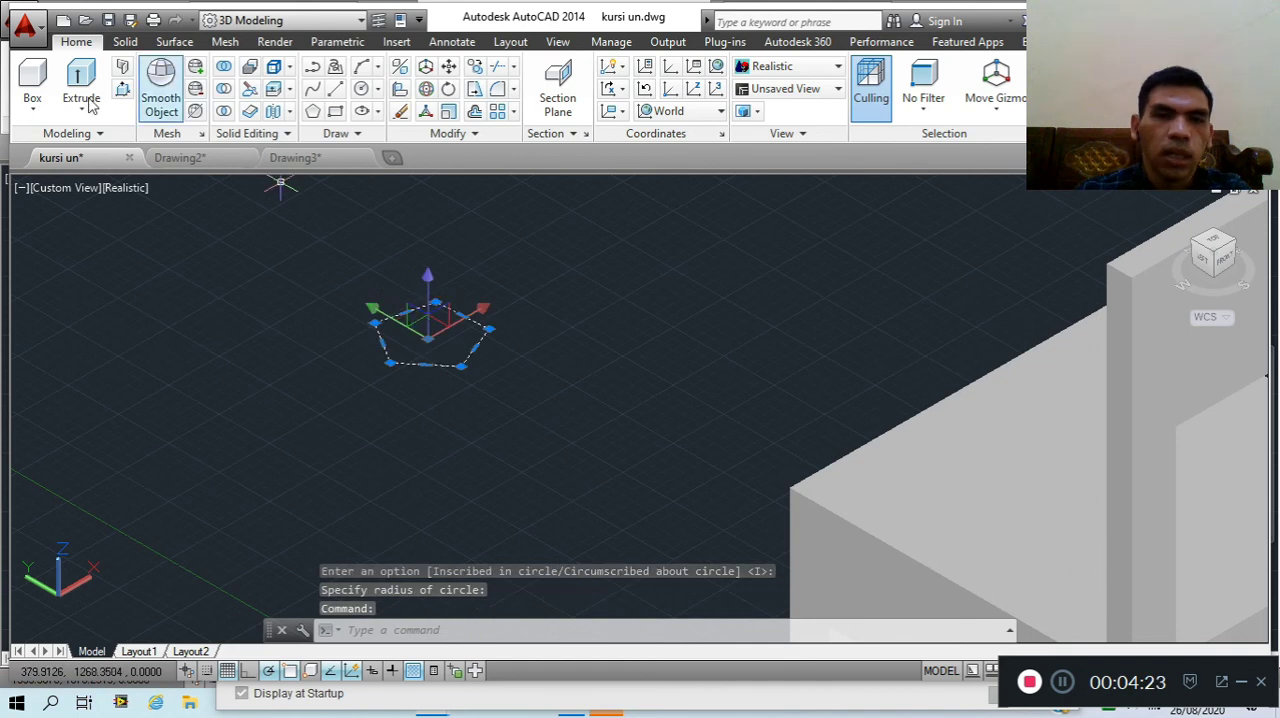
click(86, 100)
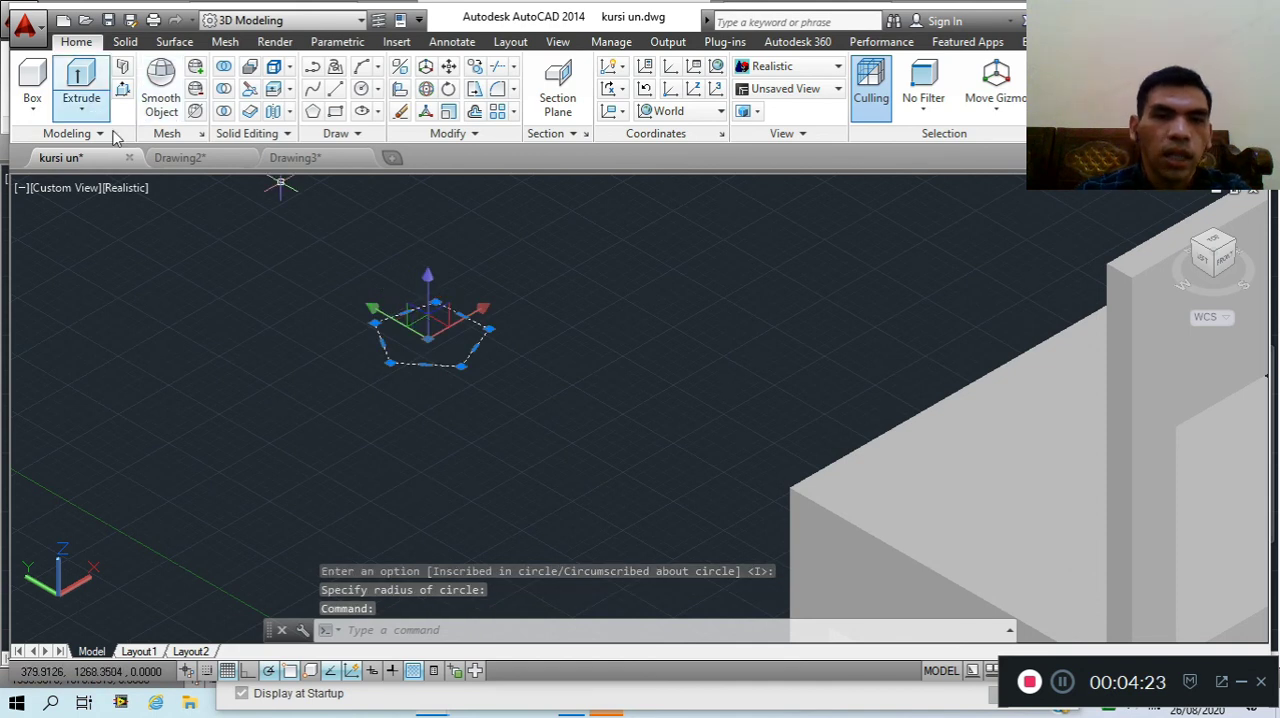
click(113, 137)
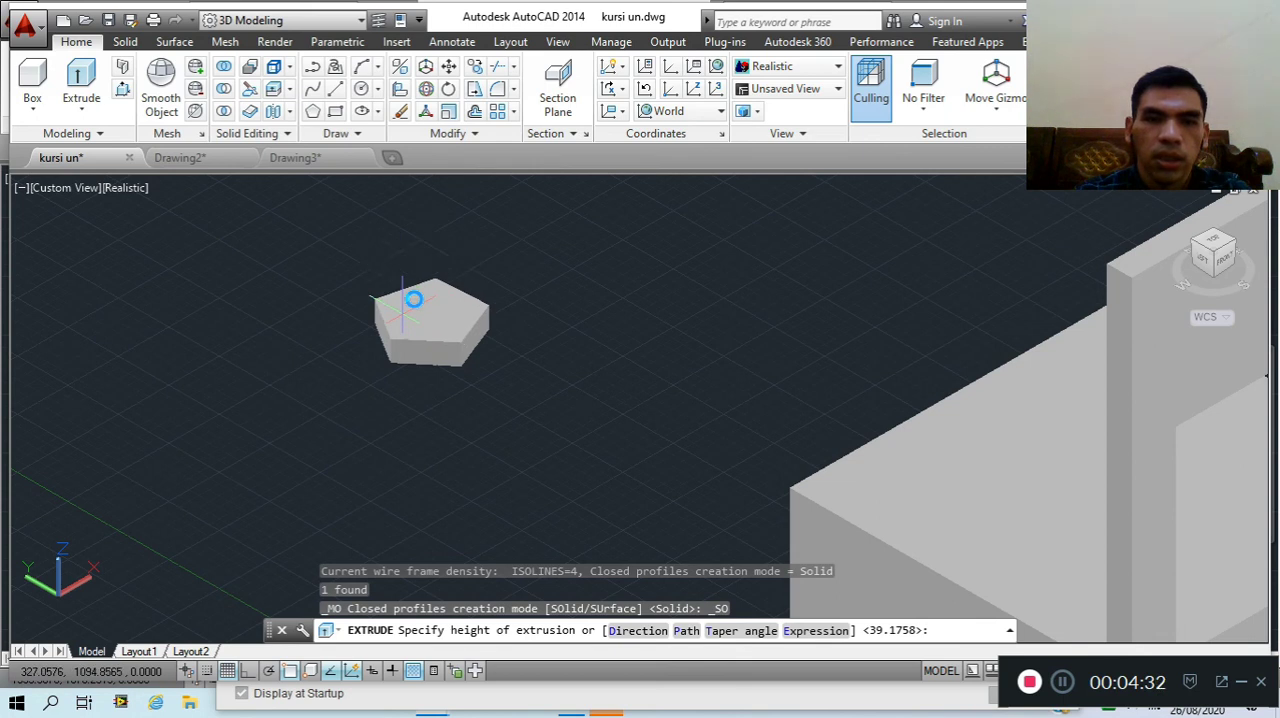
click(415, 319)
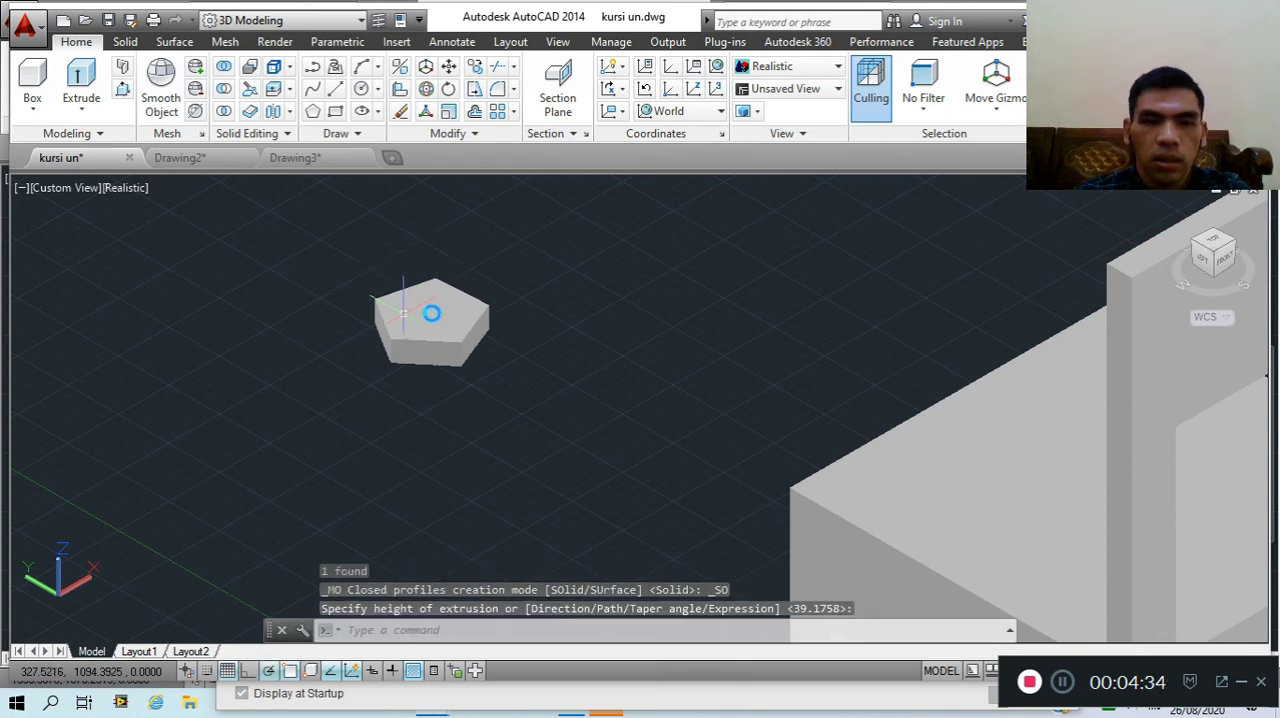
Erase the extruded pentagon solid
click(421, 329)
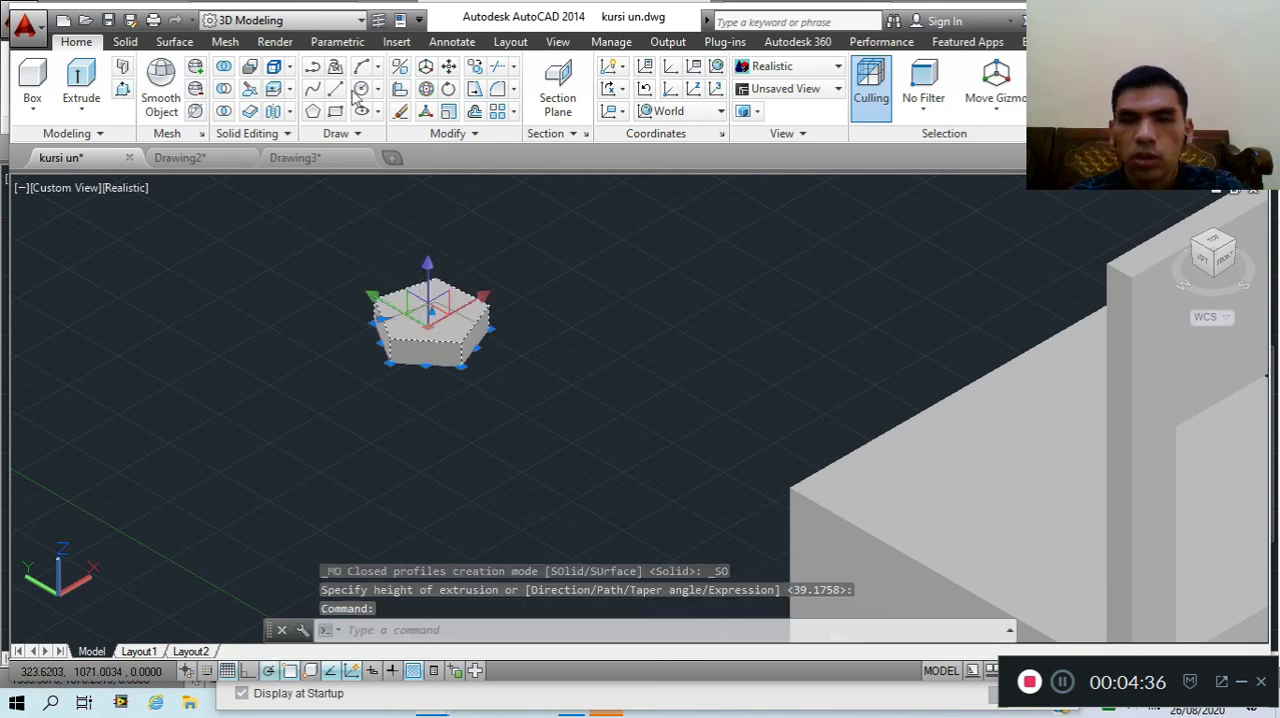
key(Delete)
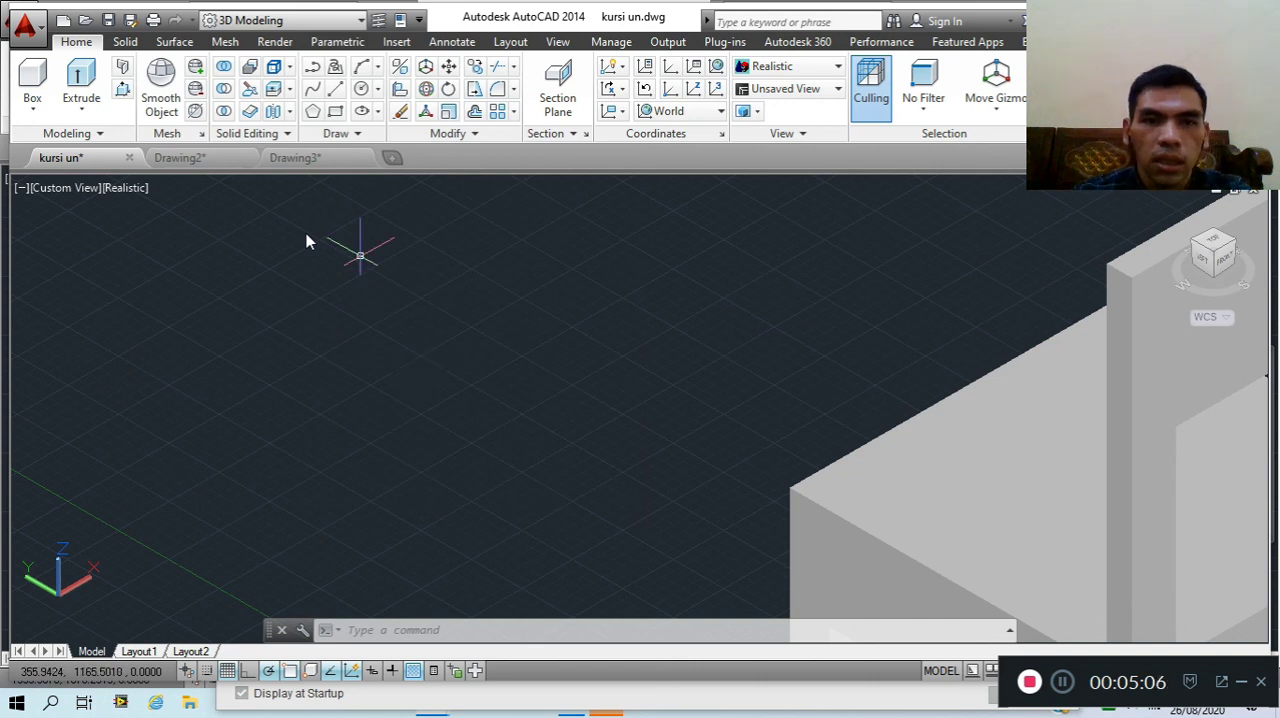
Display the chair in the 2D Wireframe visual style, view it from the top and return to the home 3D view
scroll(385, 257, down, 4)
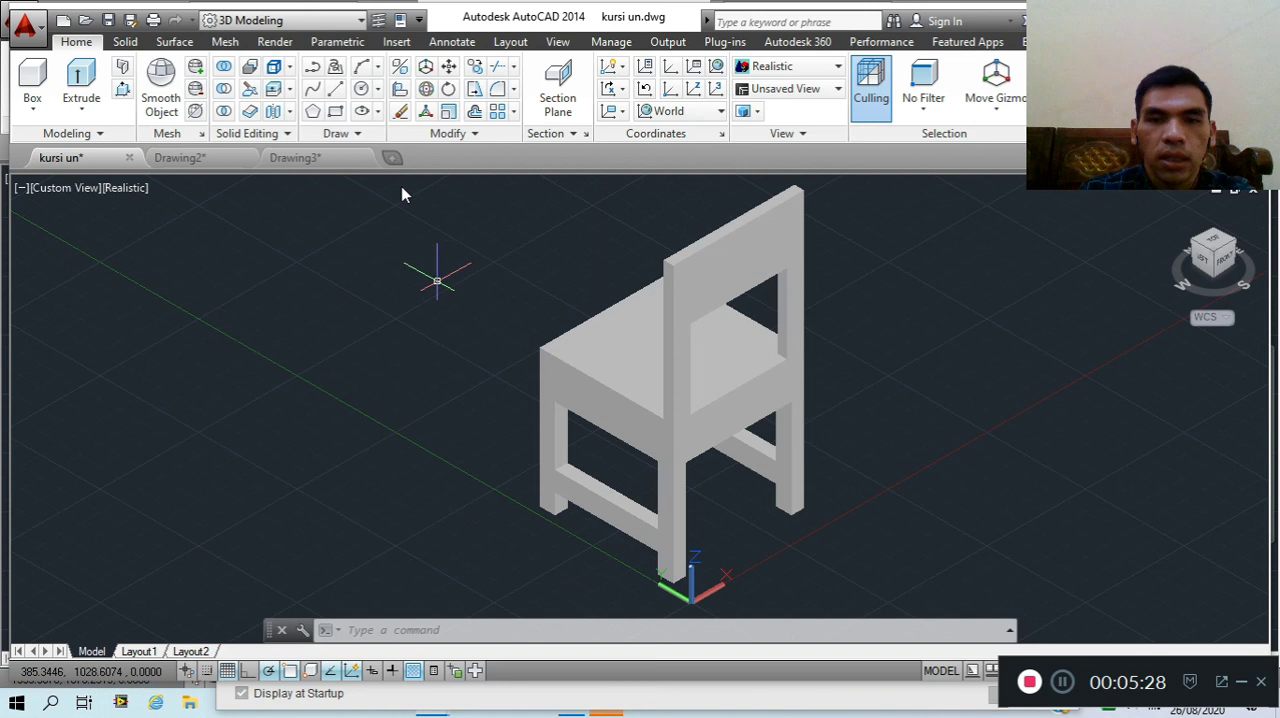
click(785, 66)
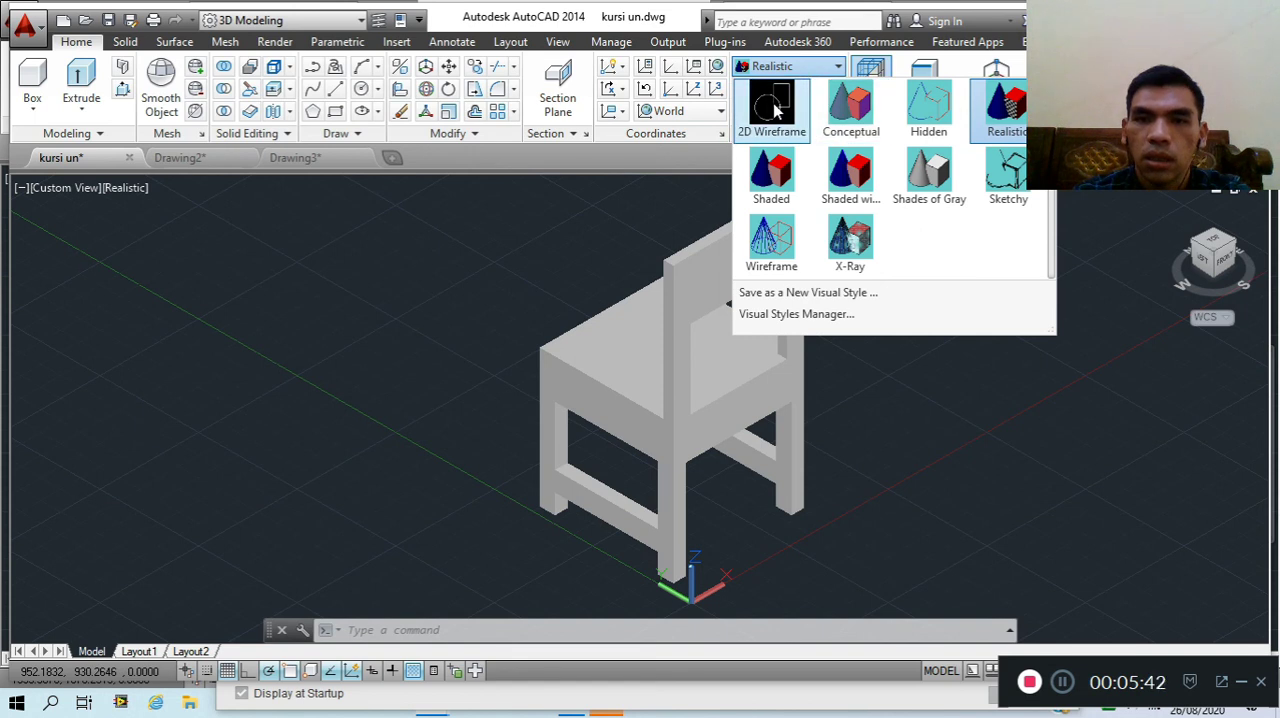
click(773, 108)
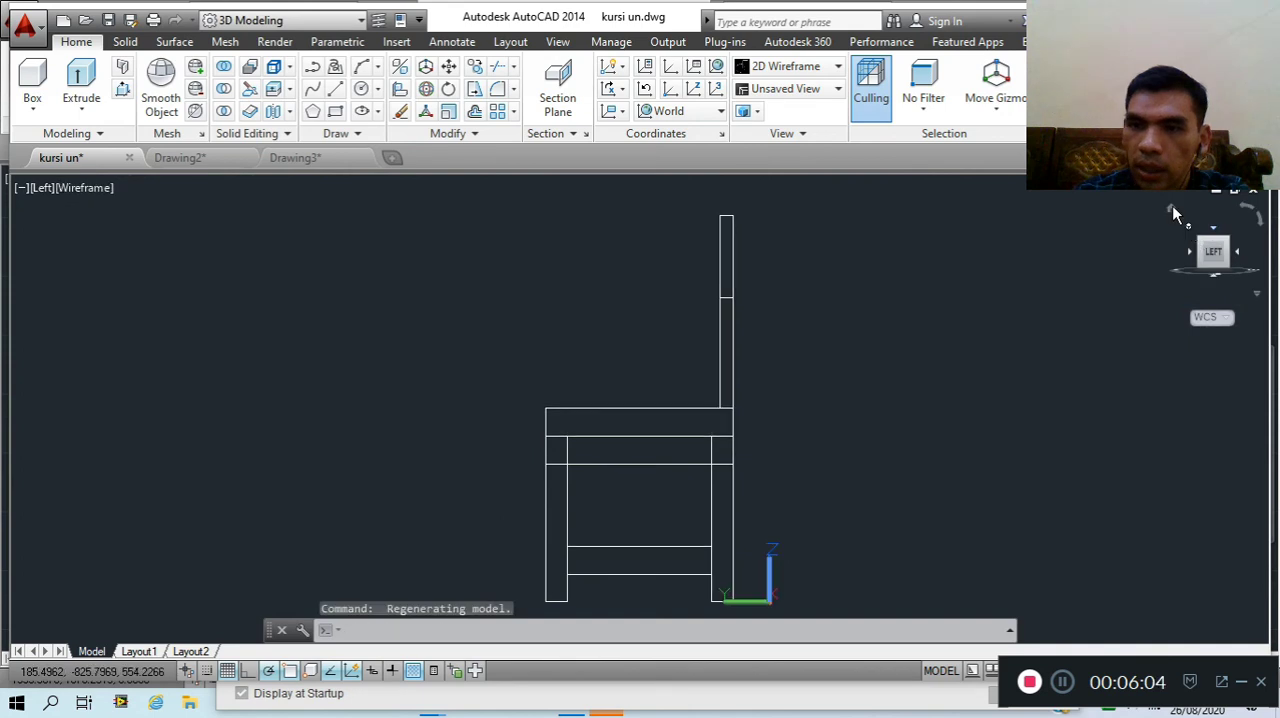
click(1173, 211)
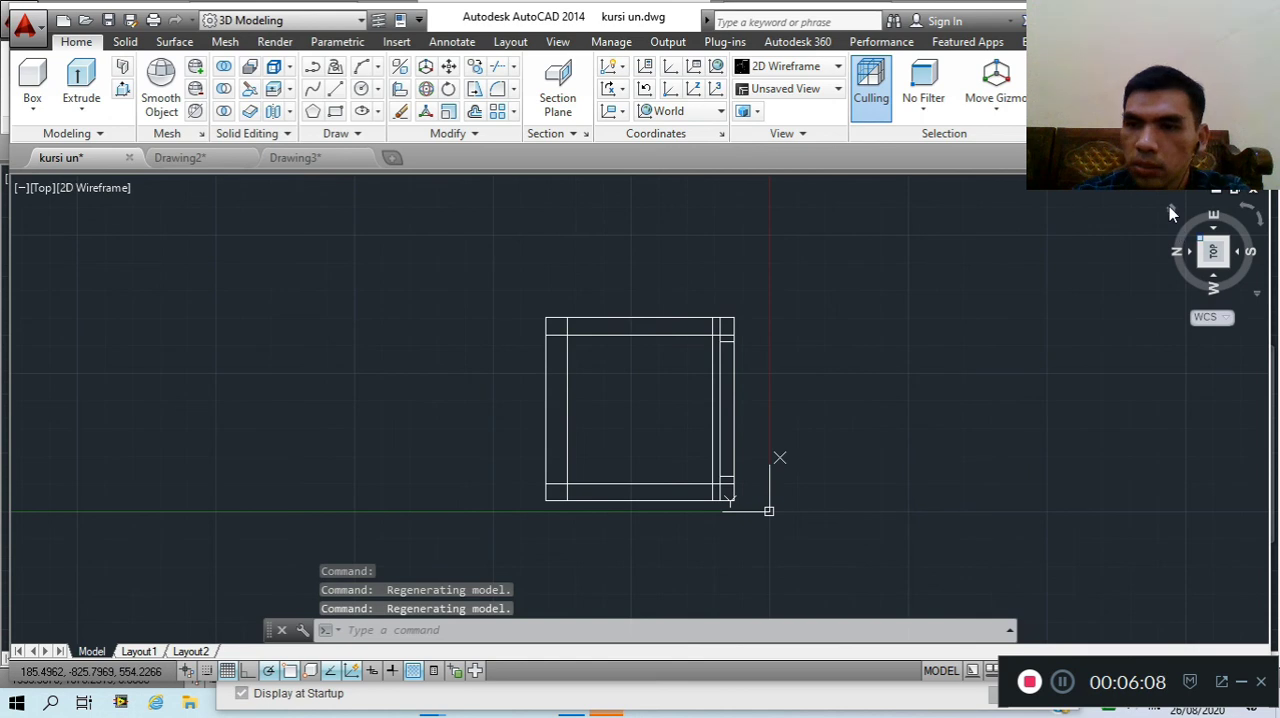
click(1170, 208)
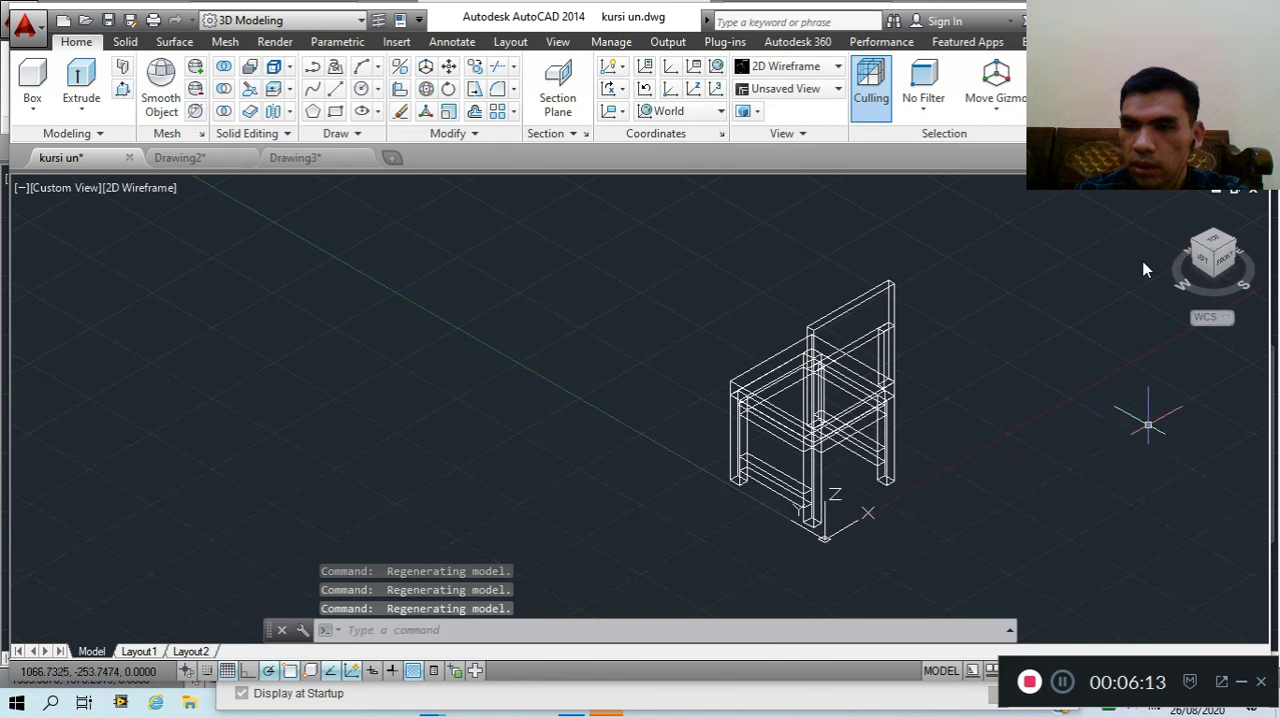
Set the chair's visual style back to Realistic
click(786, 67)
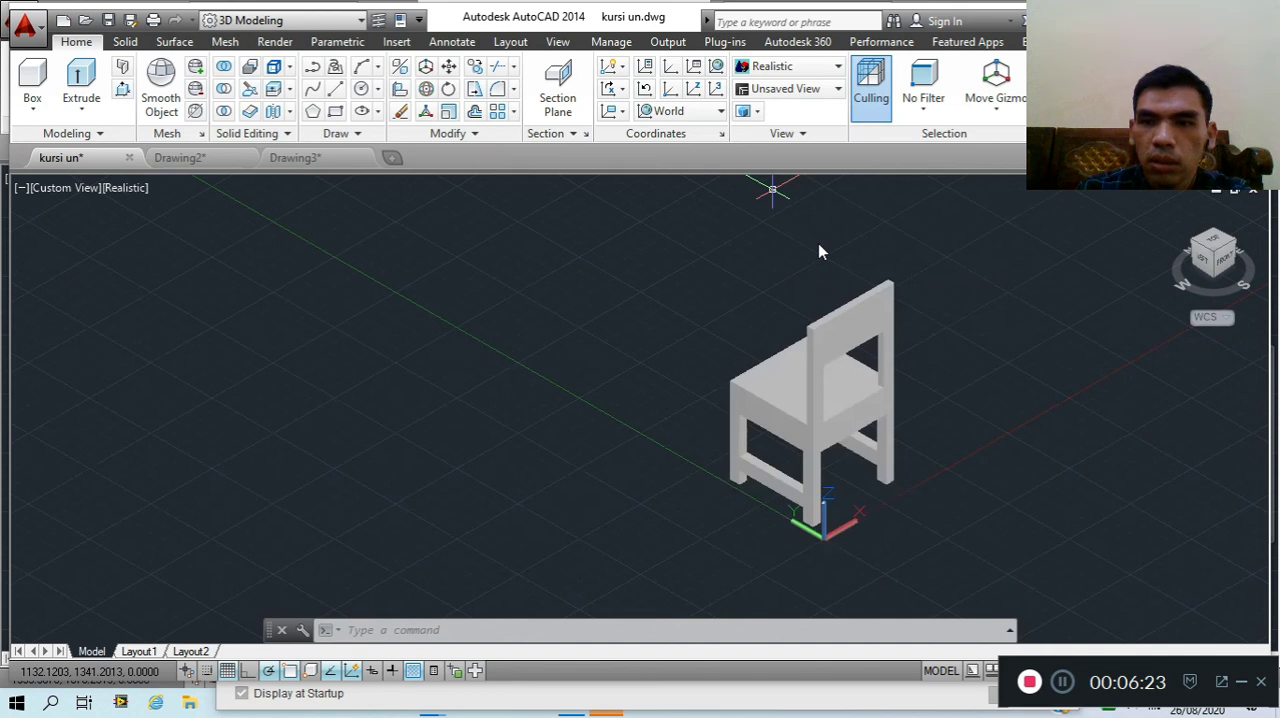
key(Escape)
key(Escape)
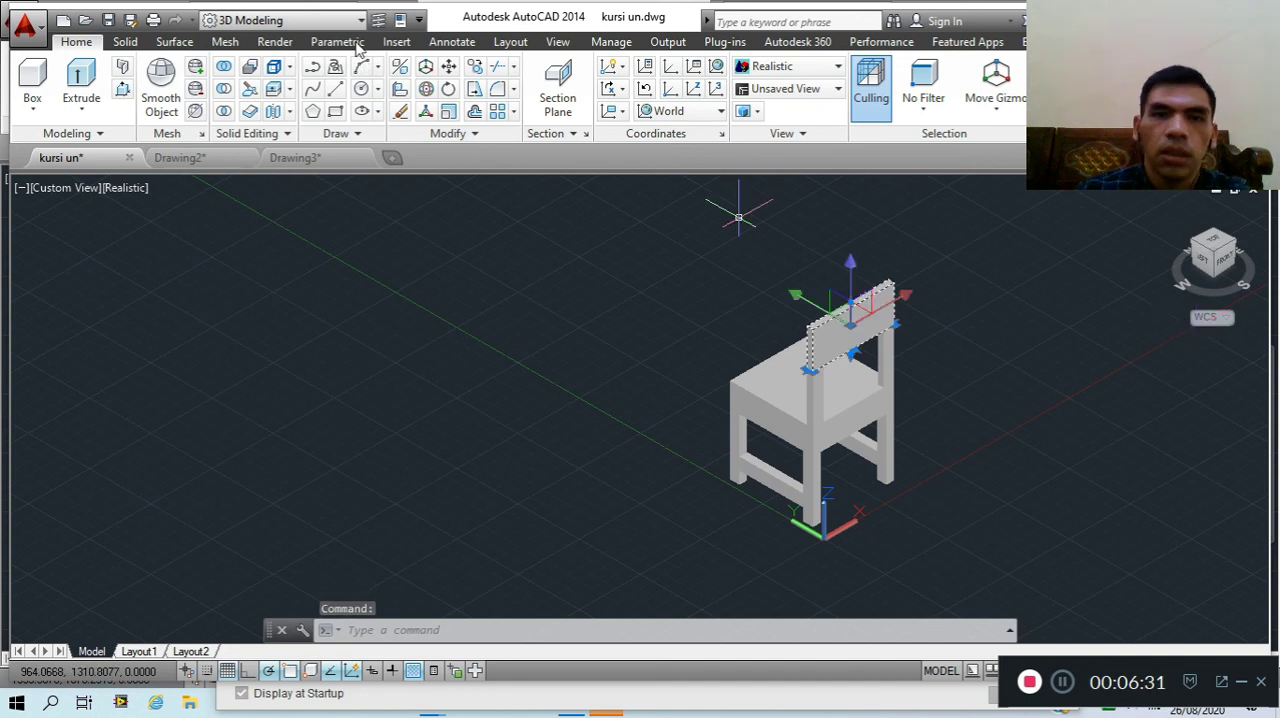
Open the Materials Browser with the chair's backrest panel selected
click(275, 41)
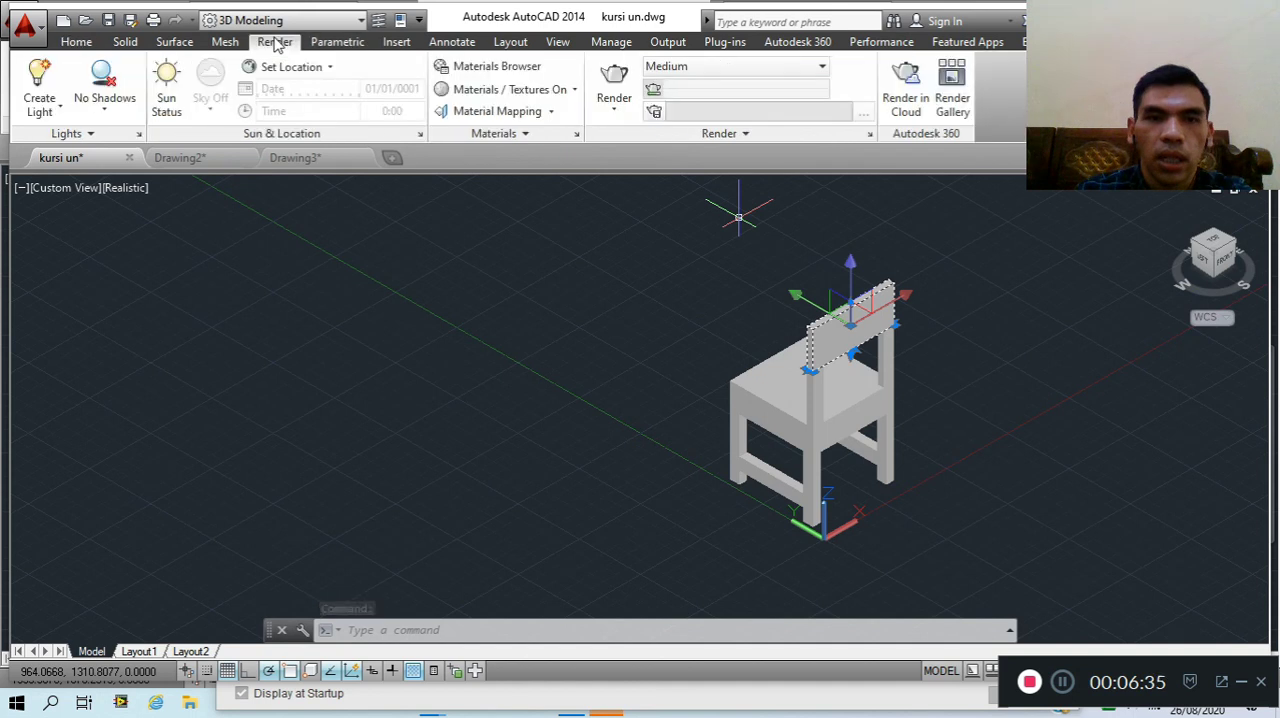
click(482, 66)
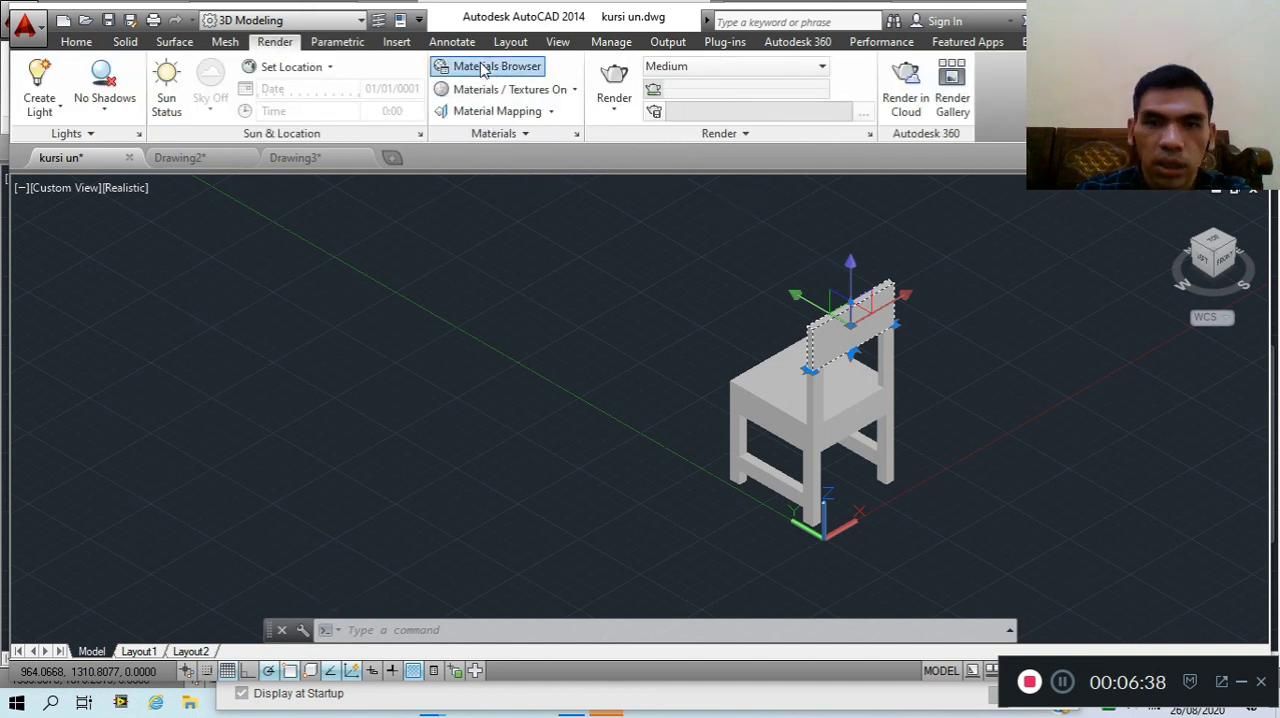